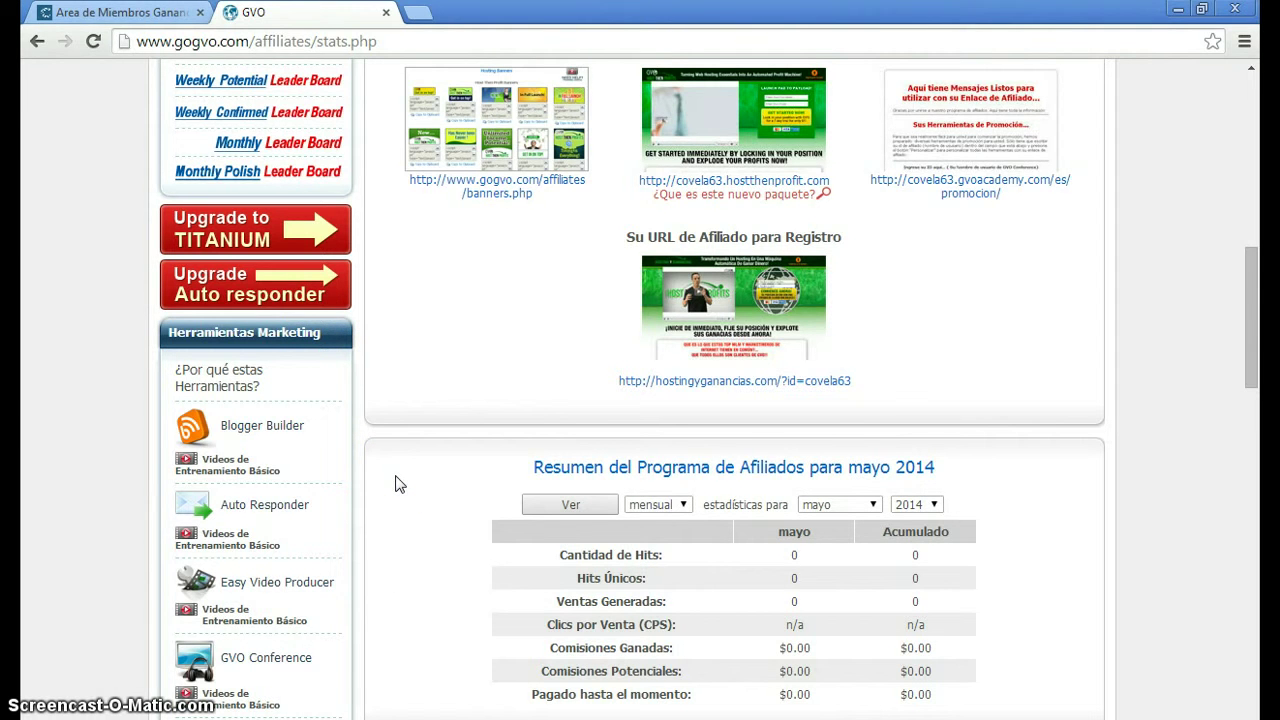
Step: Start a new Auto Responder campaign and name it "ganancias c"
click(245, 508)
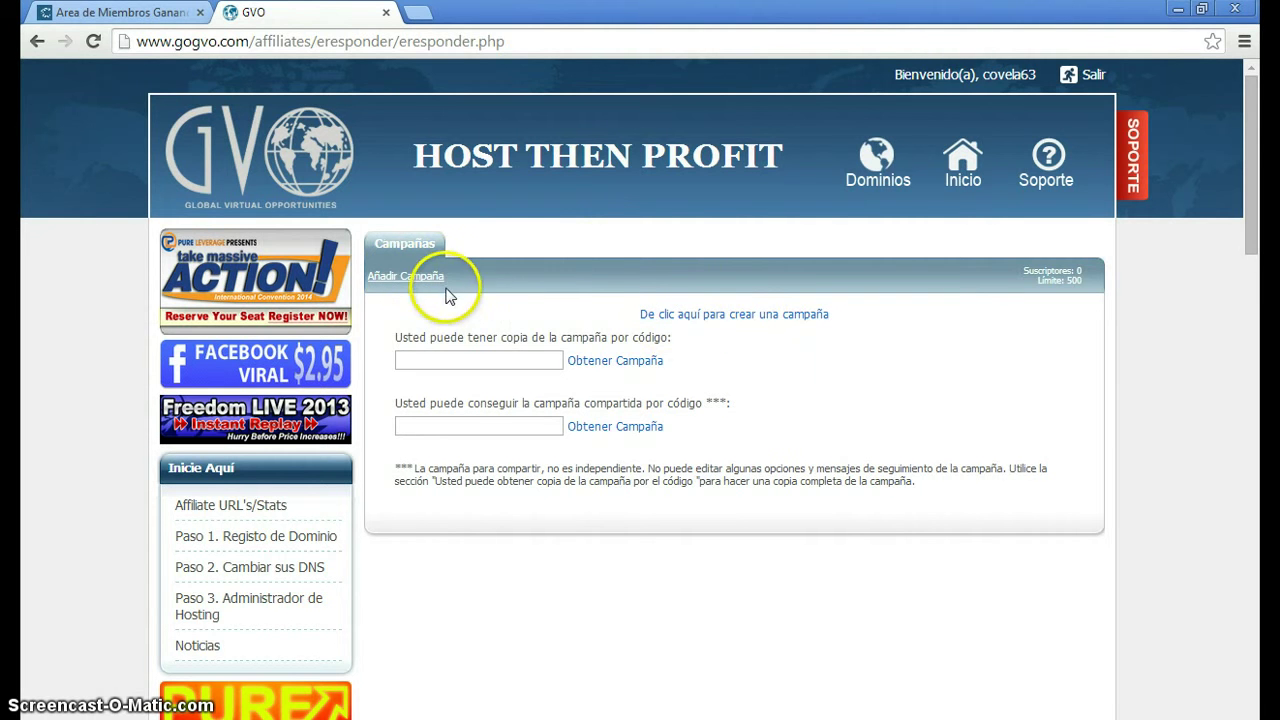
click(748, 316)
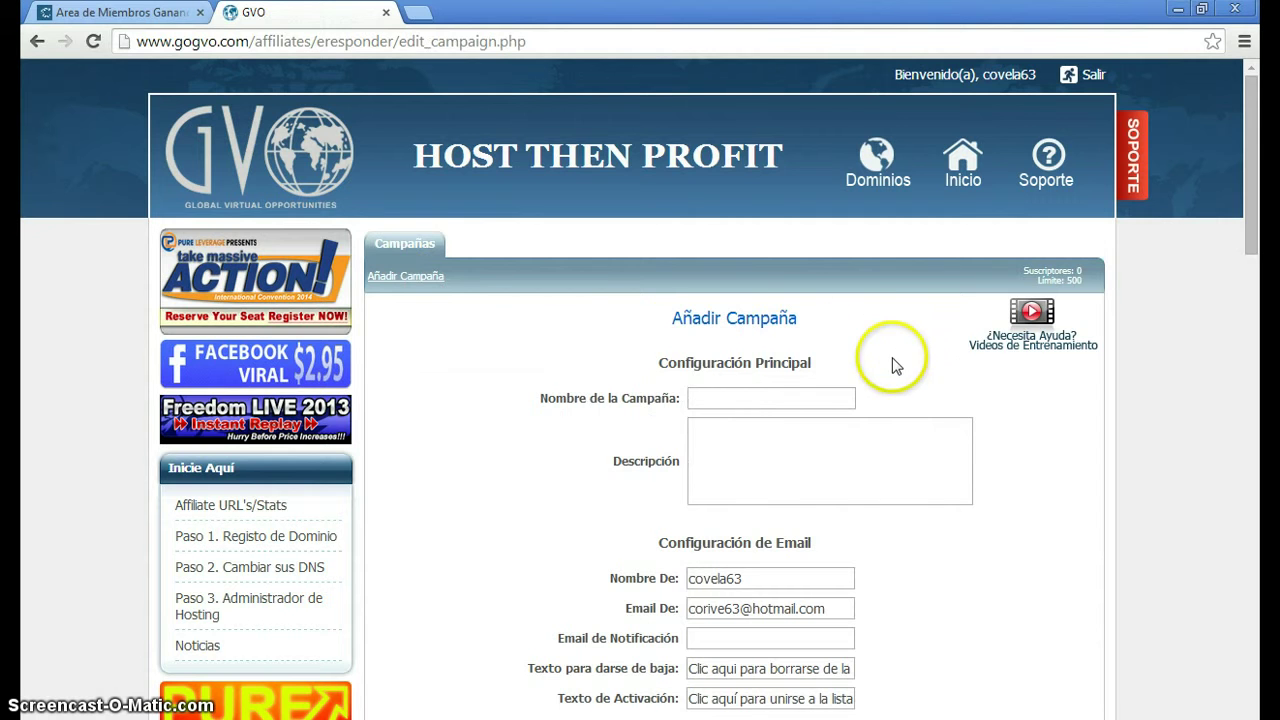
click(700, 397)
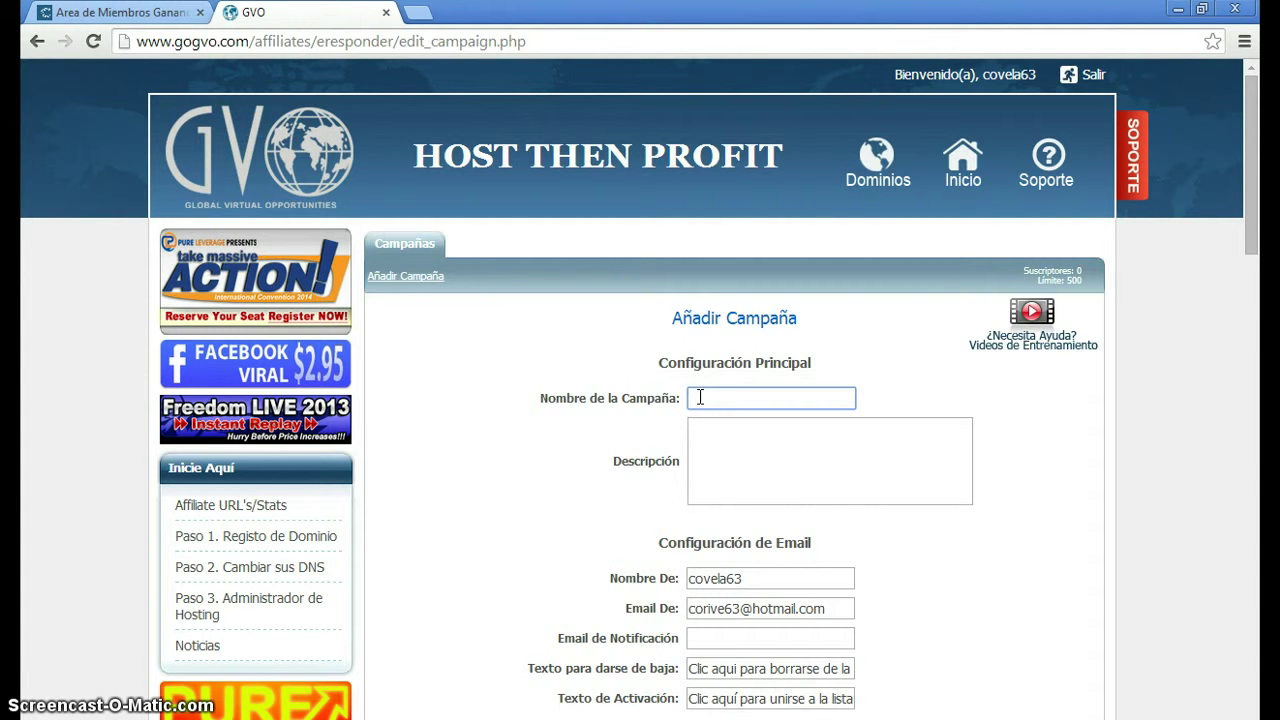
text(gananciac)
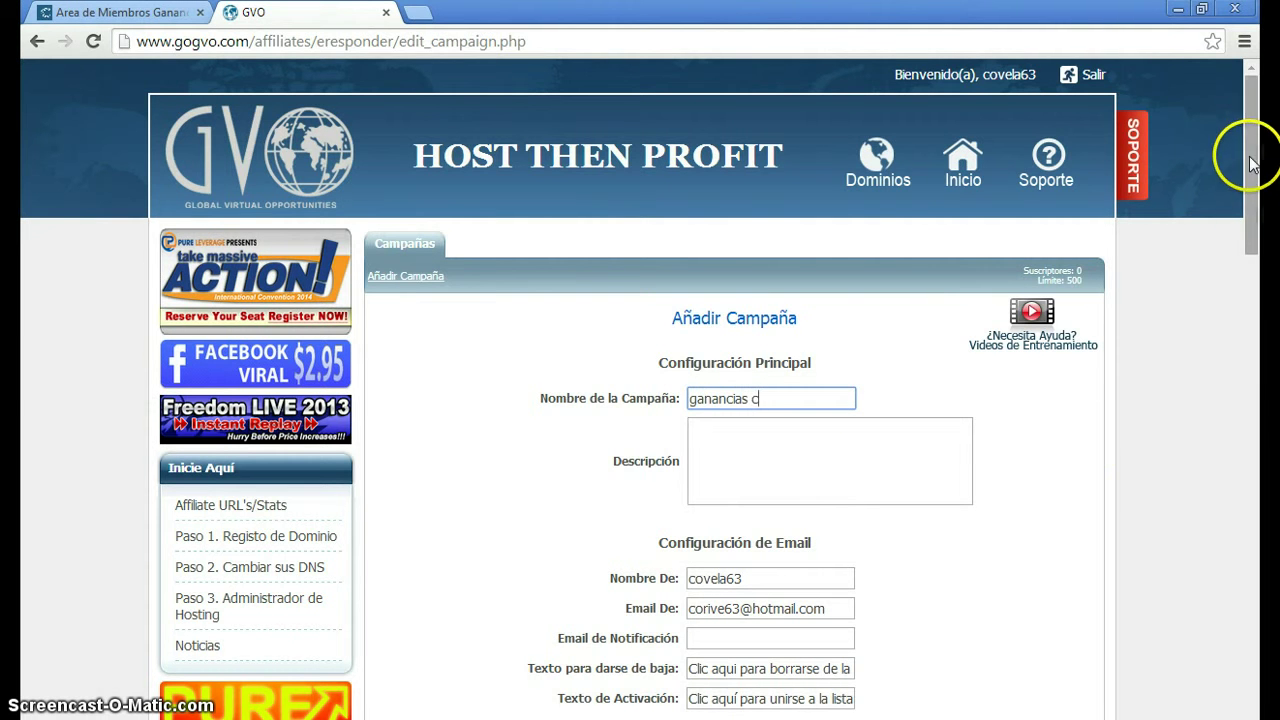
Step: Enable notification of each new subscriber and try to add the campaign without a notification email
drag(1250, 163, 1245, 283)
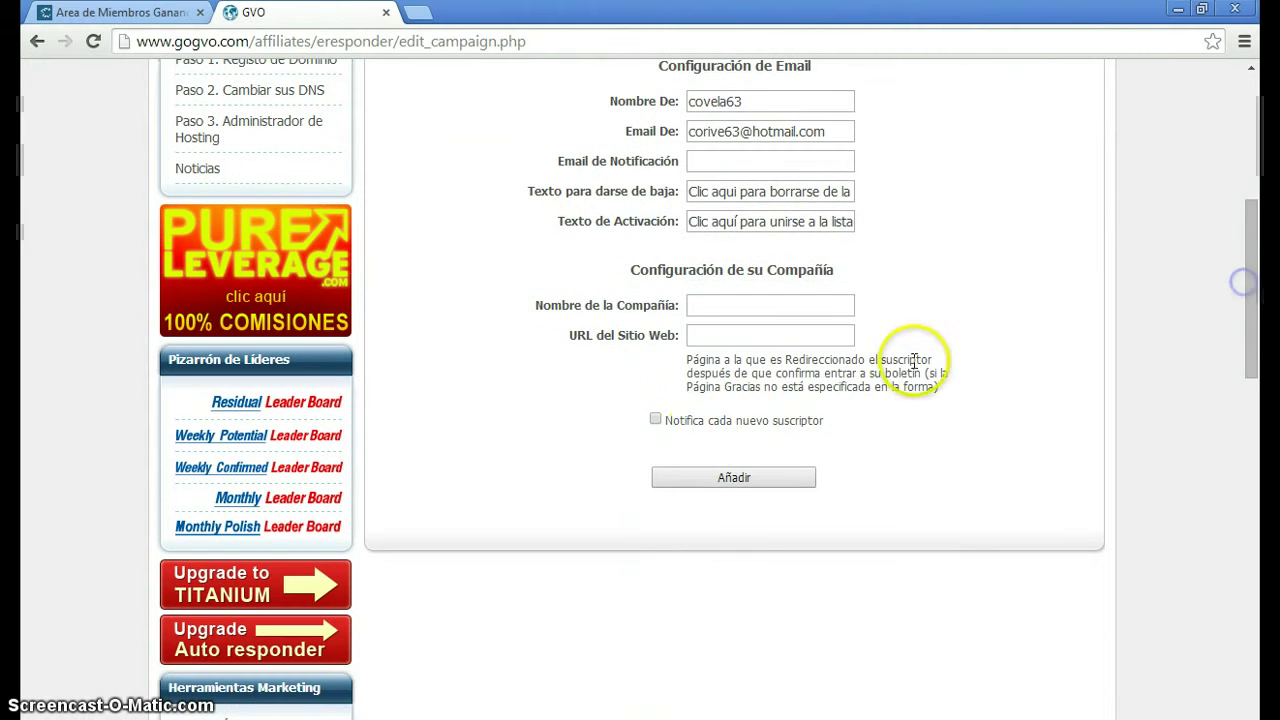
click(652, 422)
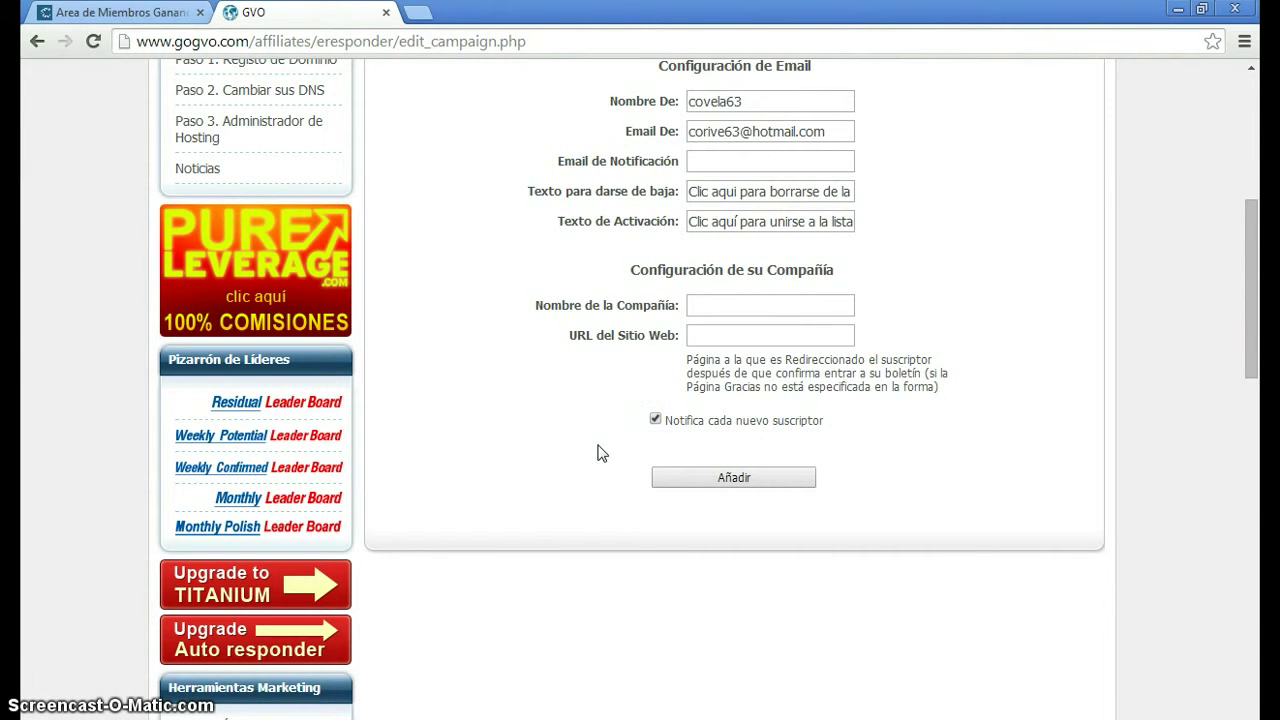
click(728, 476)
click(731, 480)
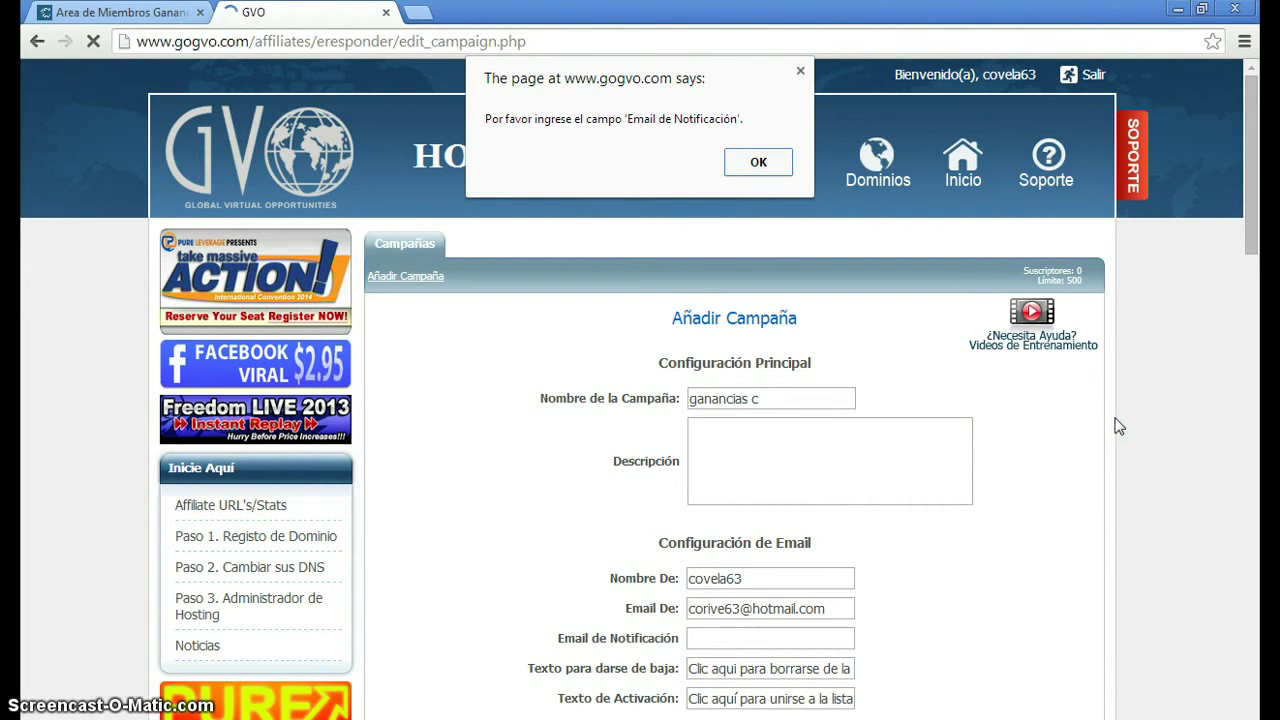
click(1250, 235)
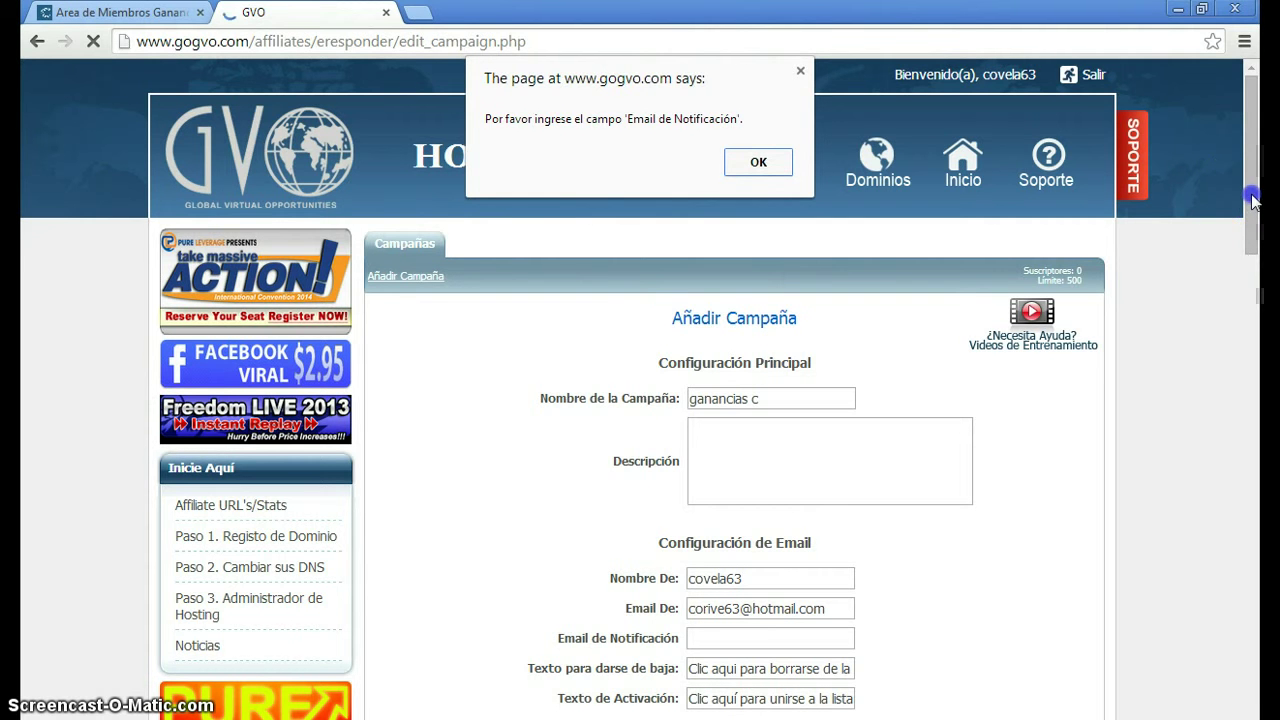
click(783, 165)
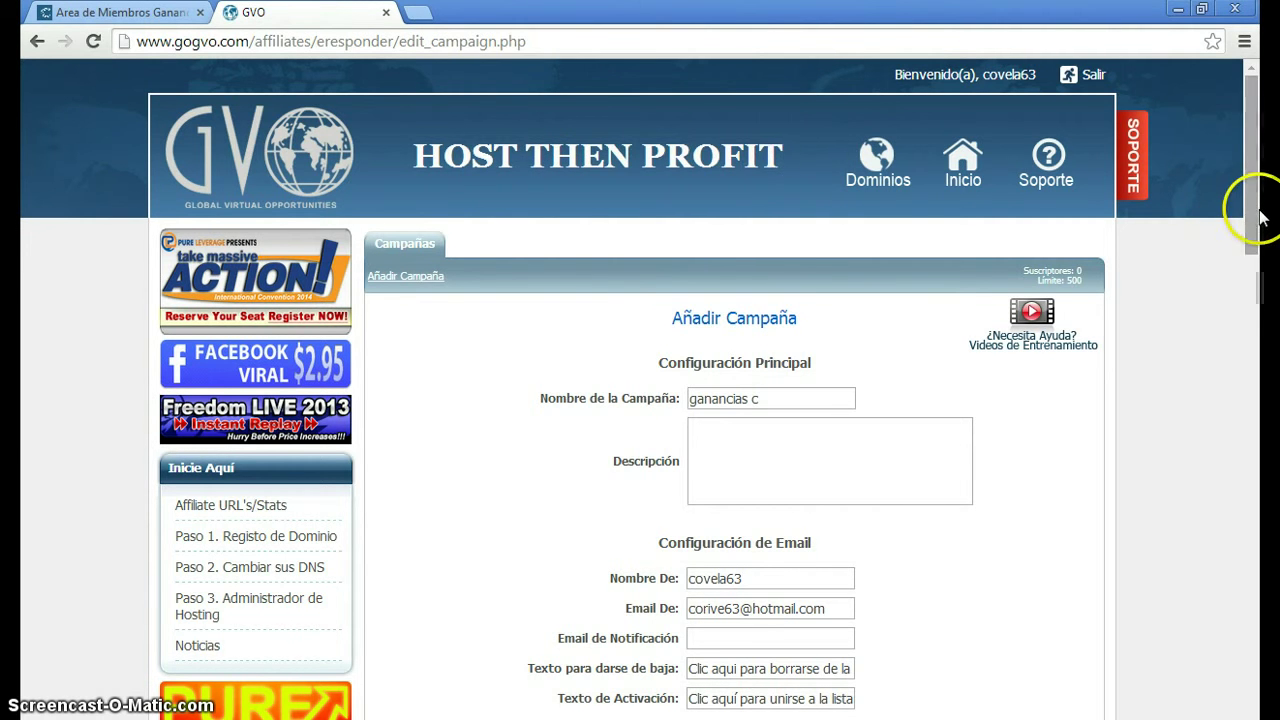
Step: Copy the sender email address into the notification email field and add the campaign
drag(1251, 200, 1247, 268)
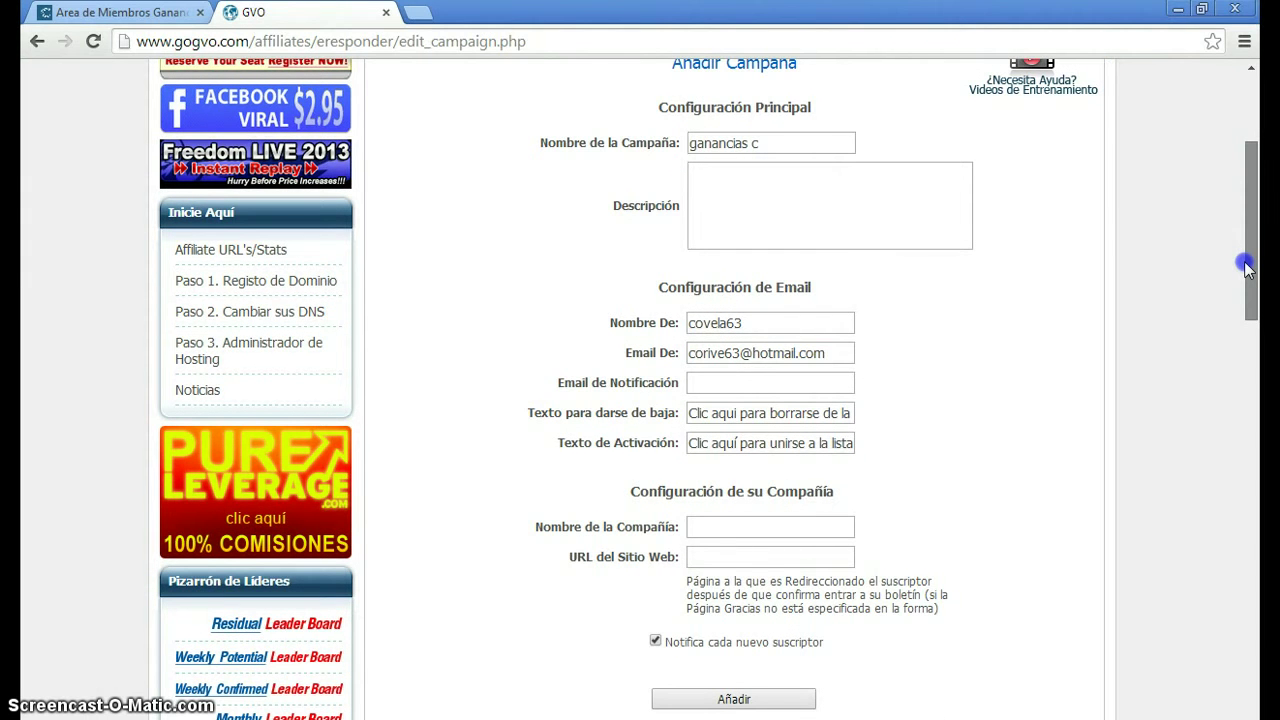
drag(1247, 266, 1246, 262)
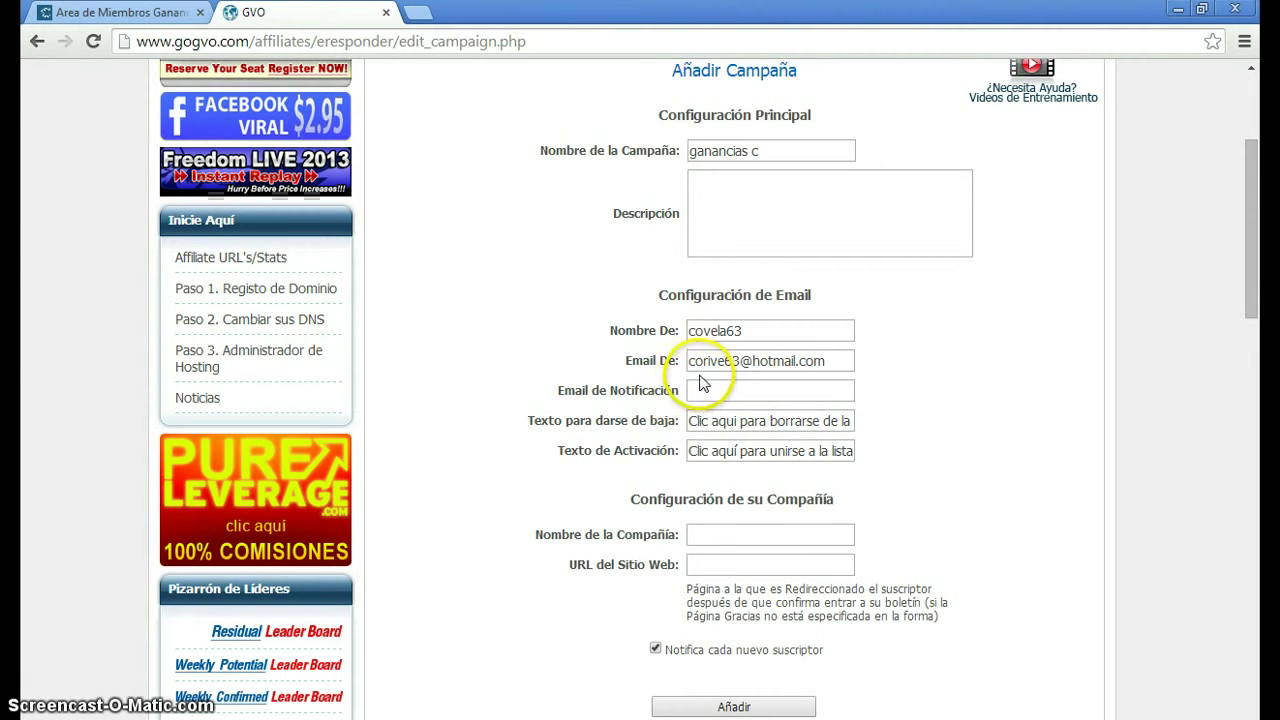
drag(688, 361, 848, 358)
right_click(812, 360)
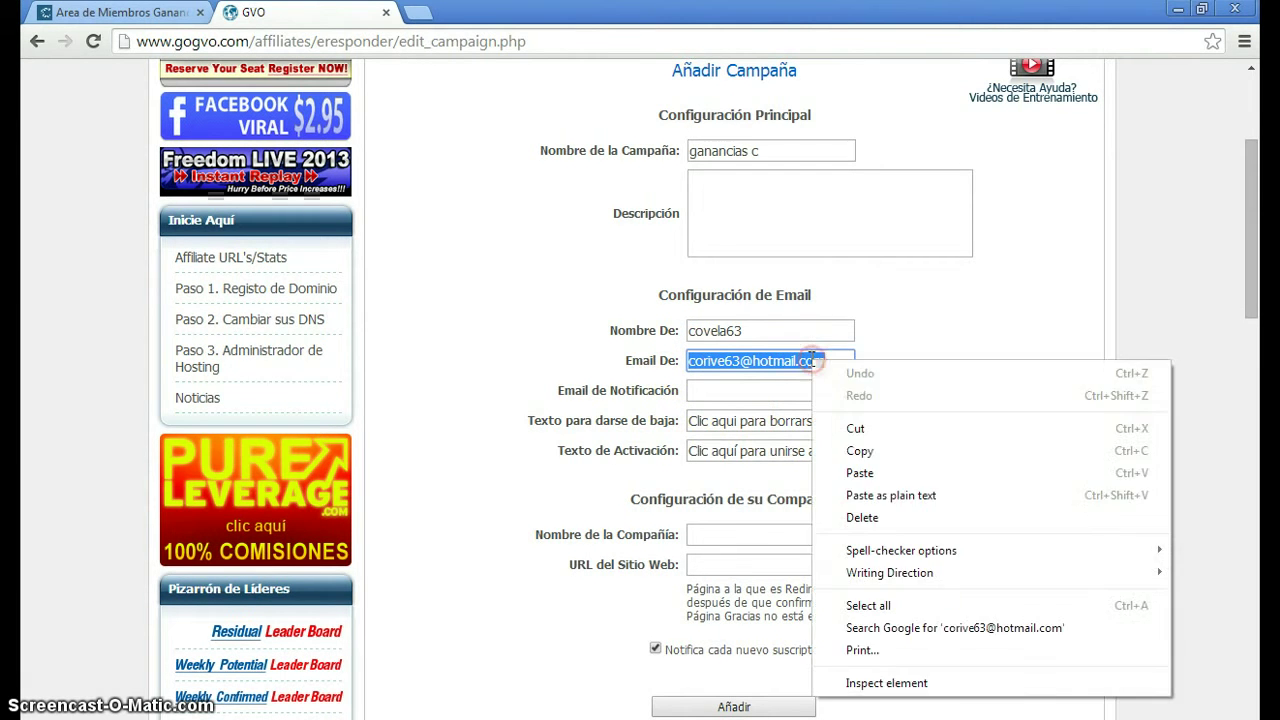
click(858, 450)
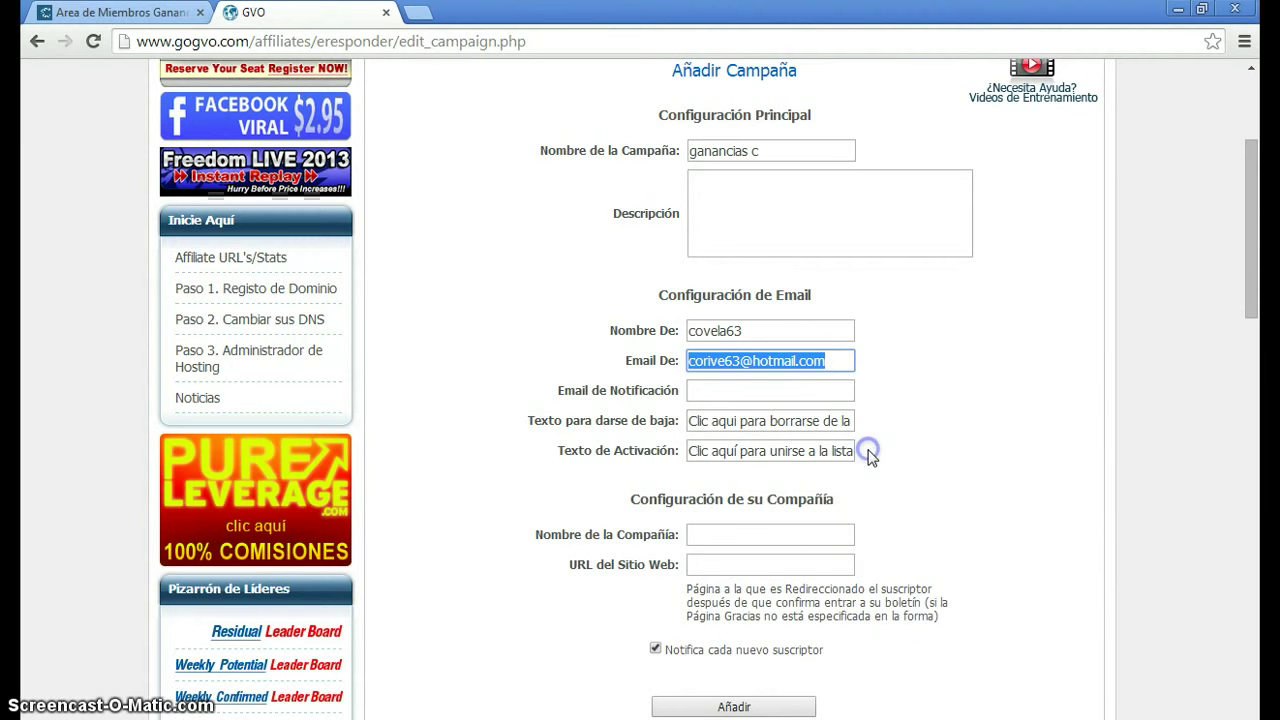
click(690, 390)
right_click(691, 393)
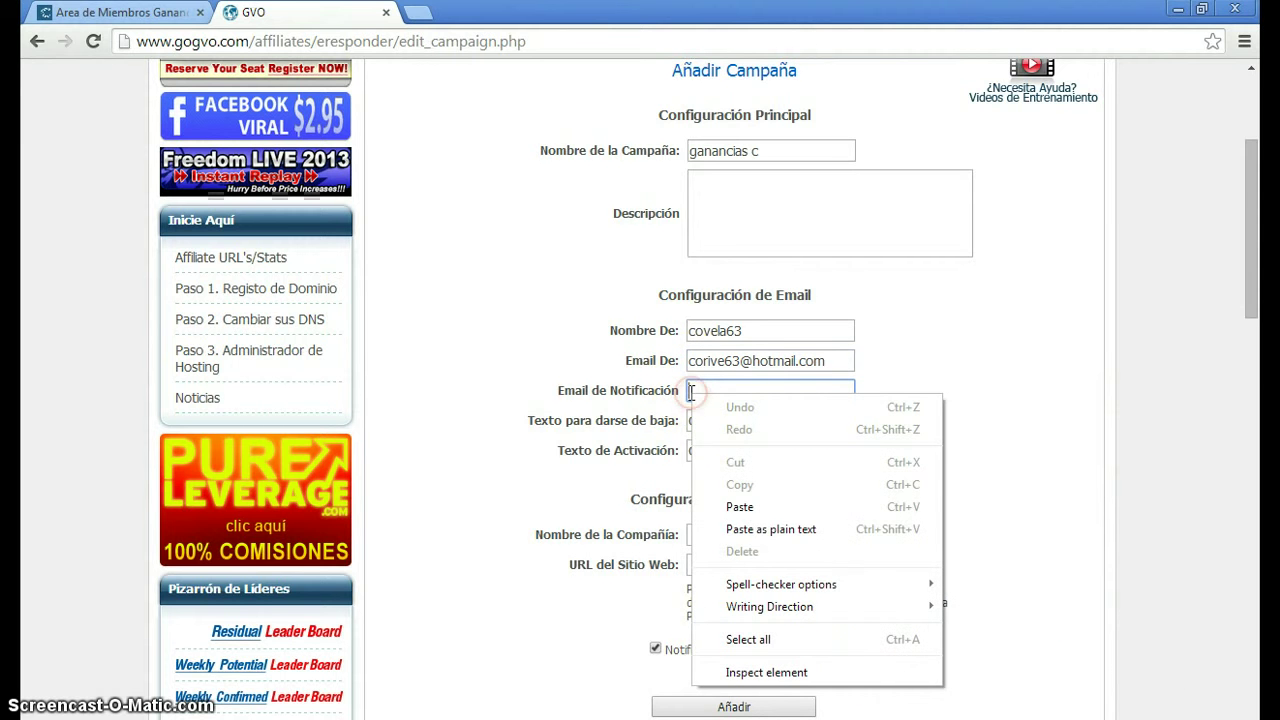
click(740, 508)
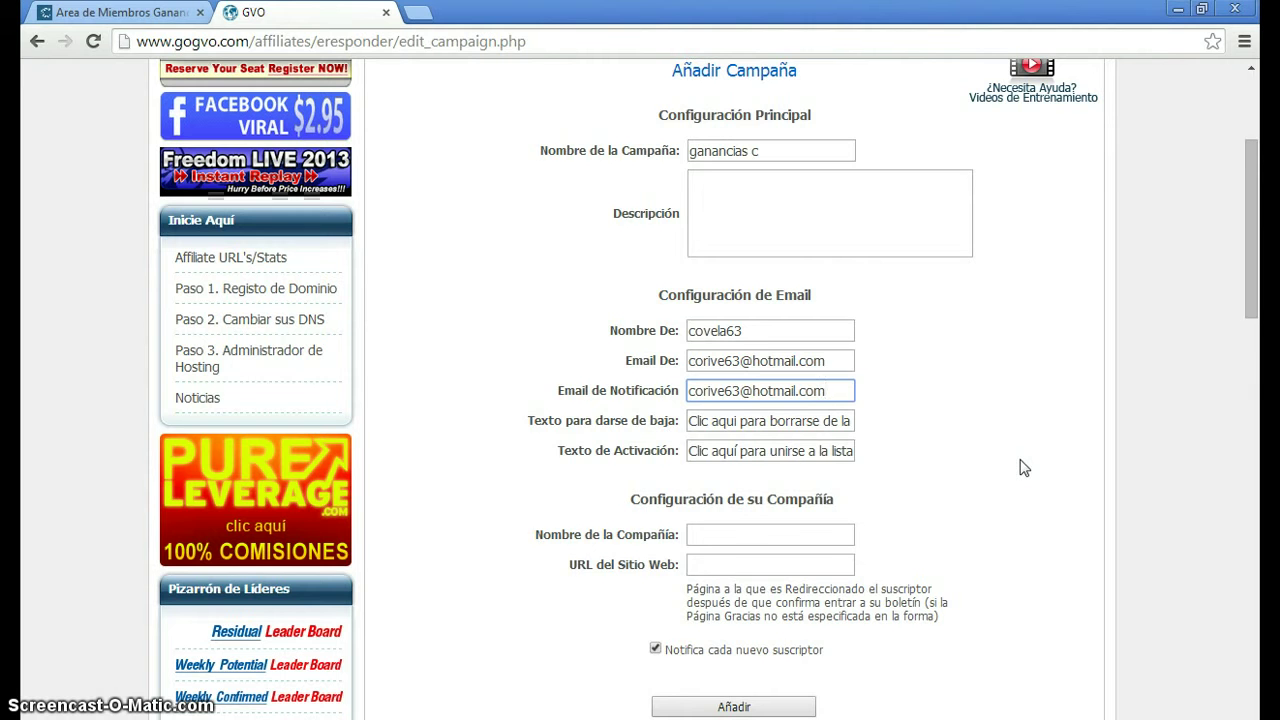
drag(1250, 221, 1256, 280)
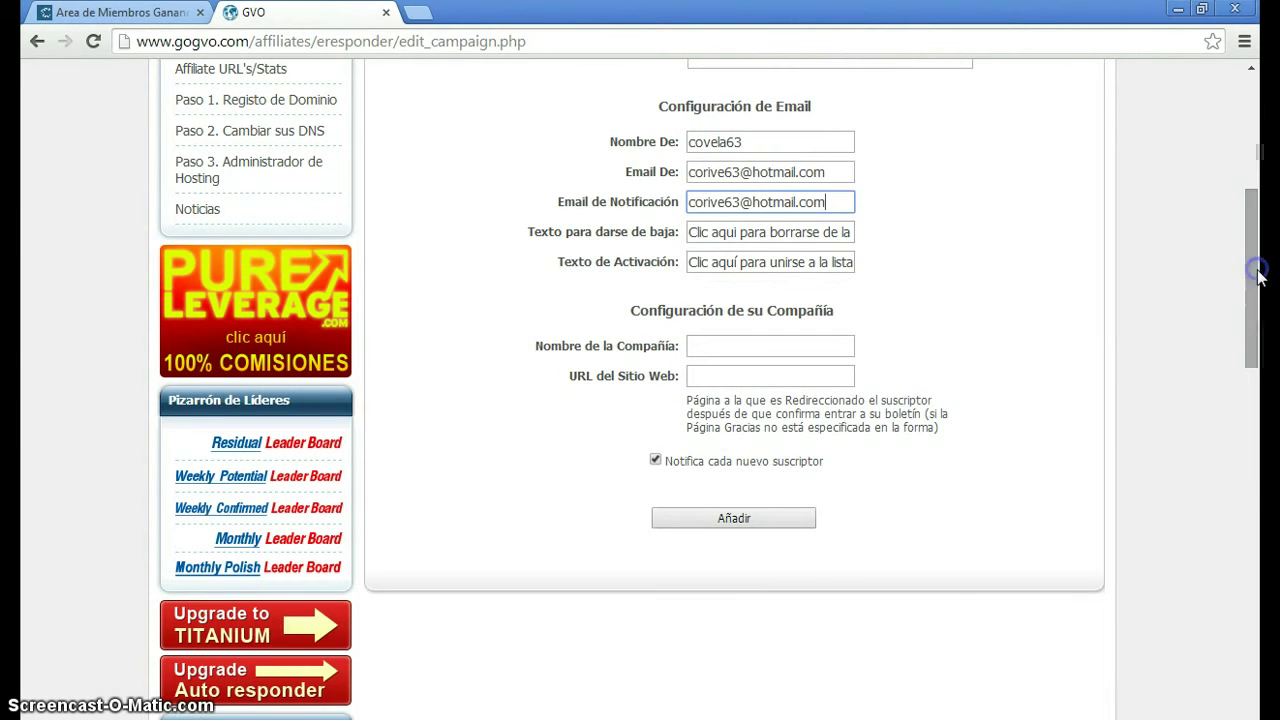
click(733, 518)
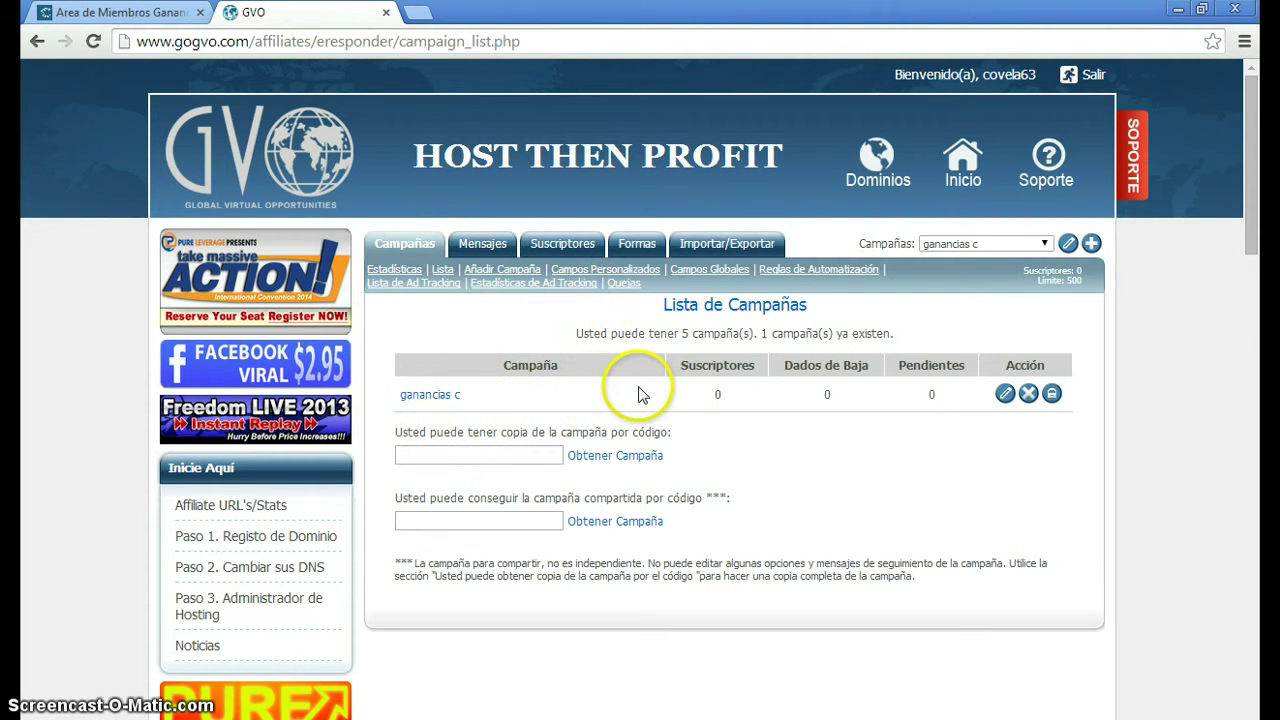
Step: Create a new form for the campaign and name it "ganancias c1"
click(637, 246)
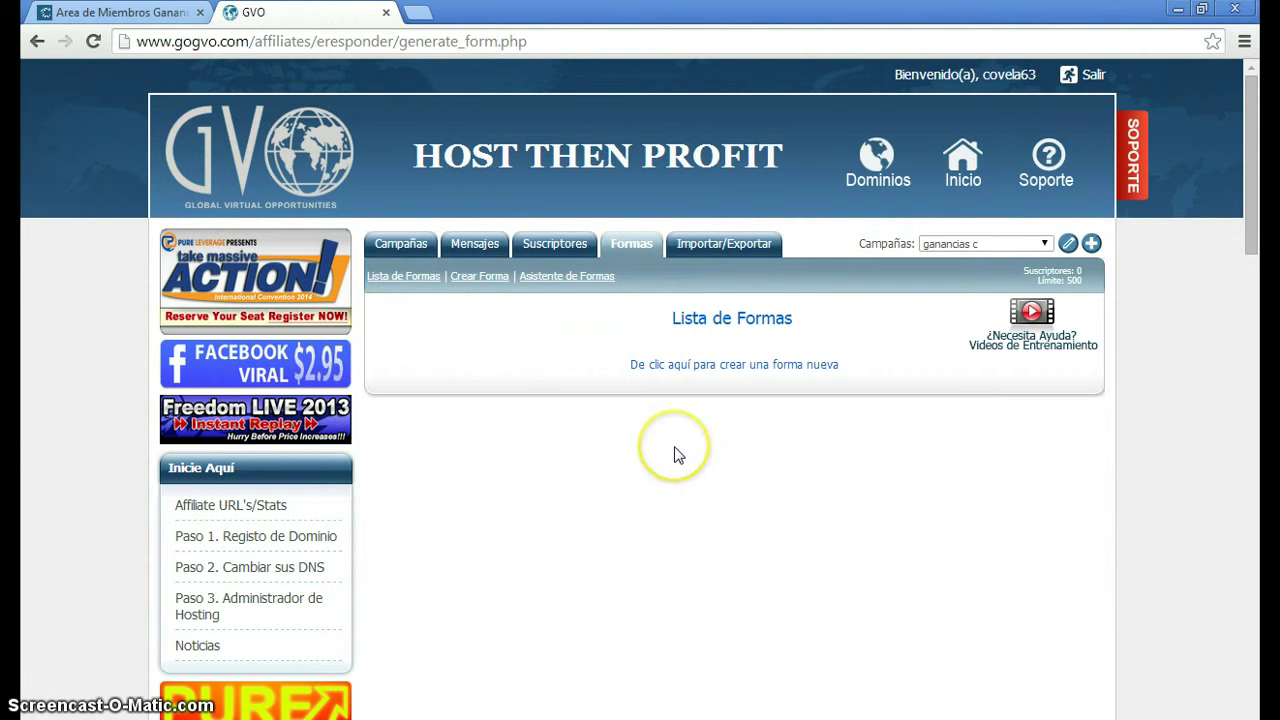
click(737, 366)
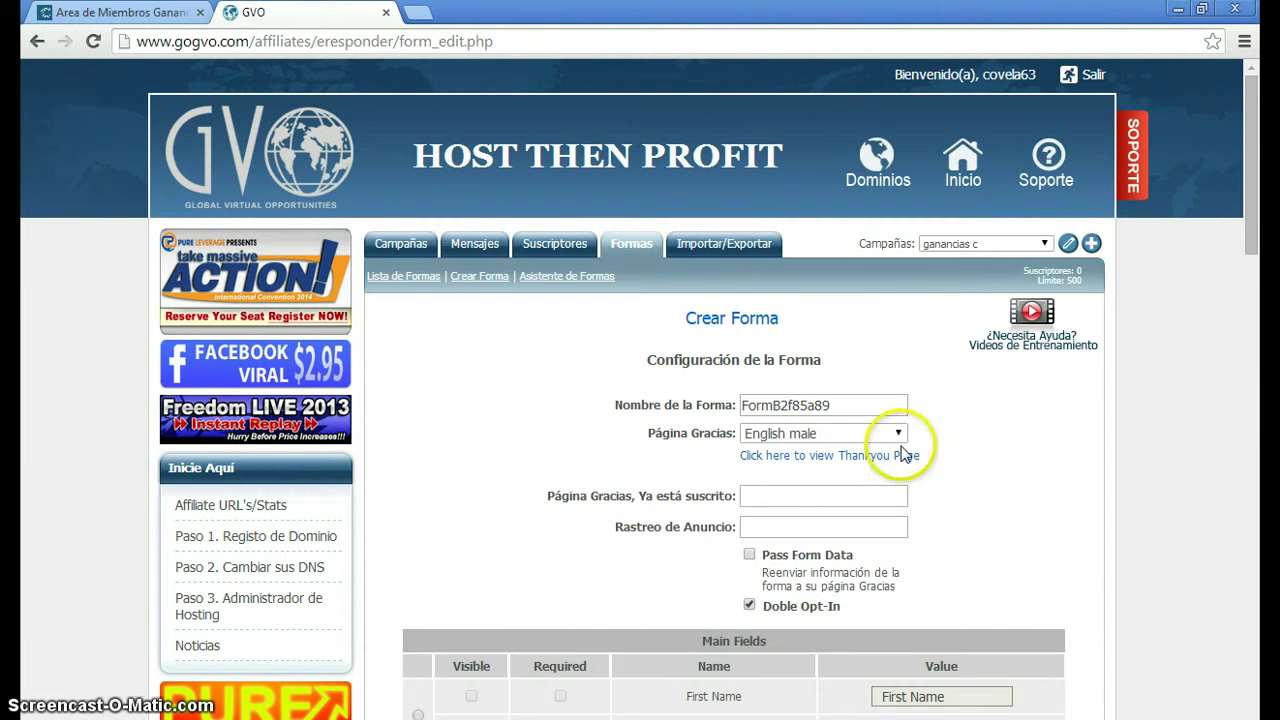
click(843, 405)
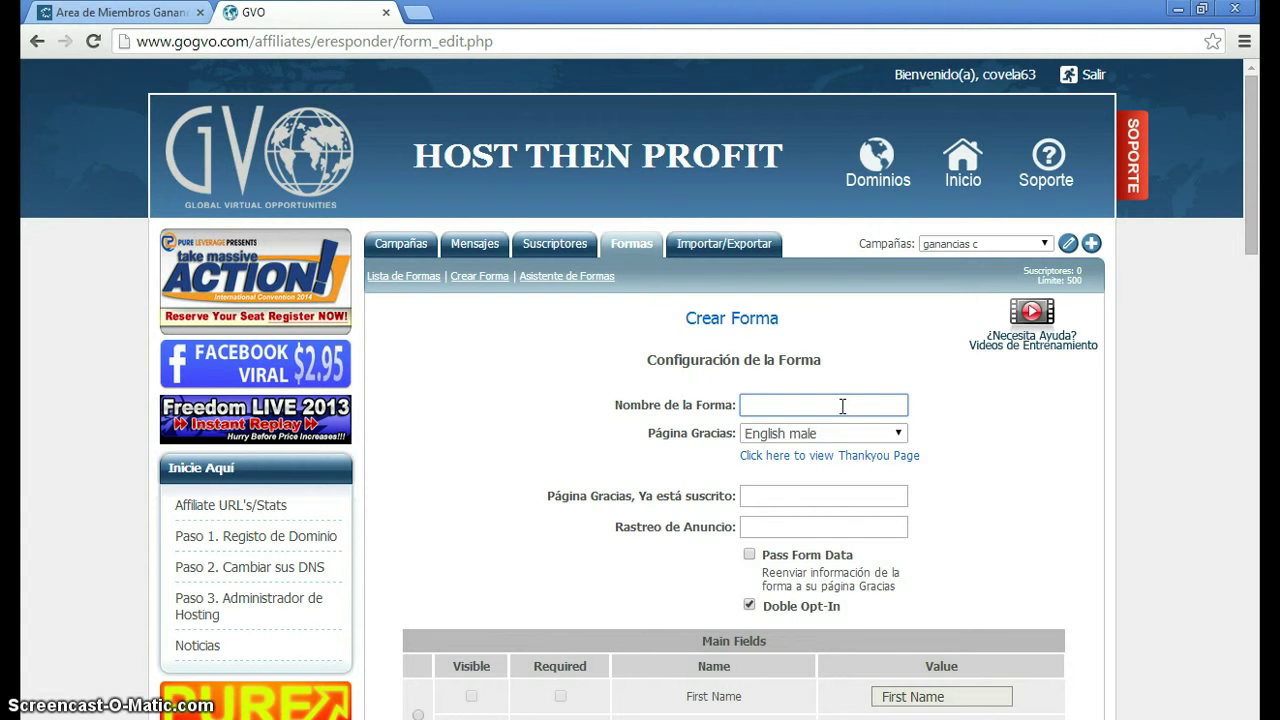
text(ganac)
key(BackSpace)
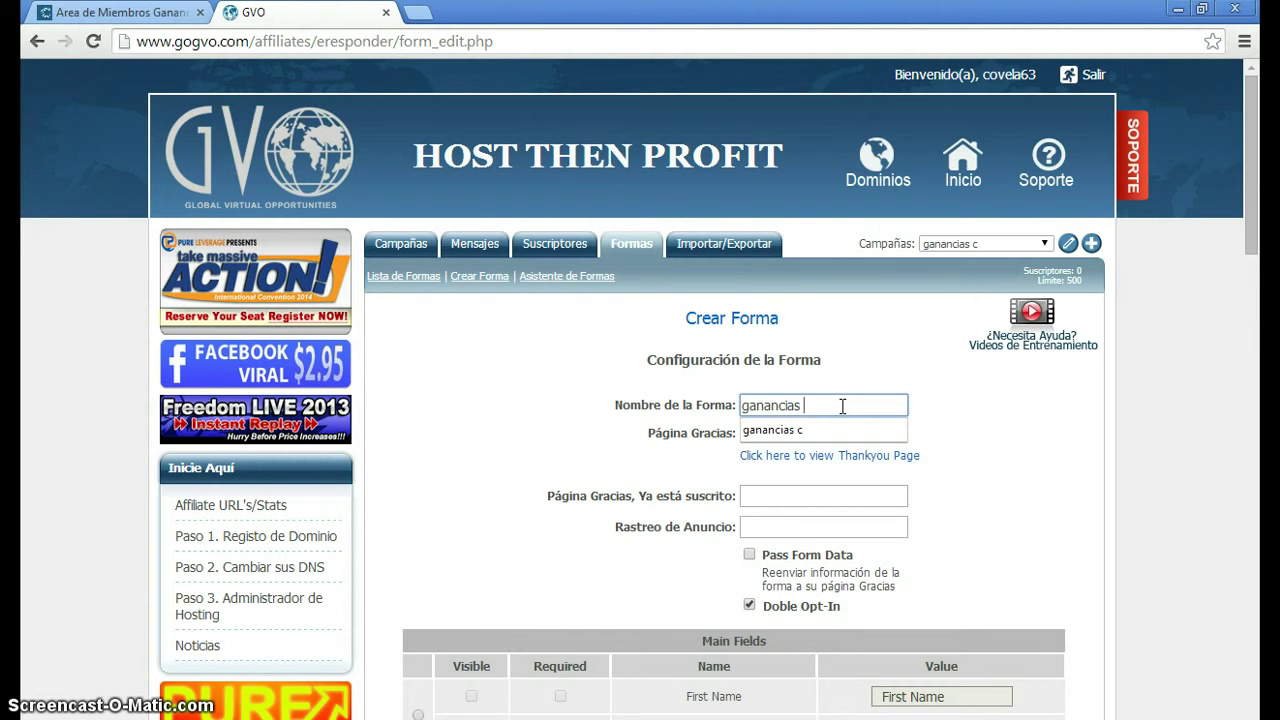
text(1)
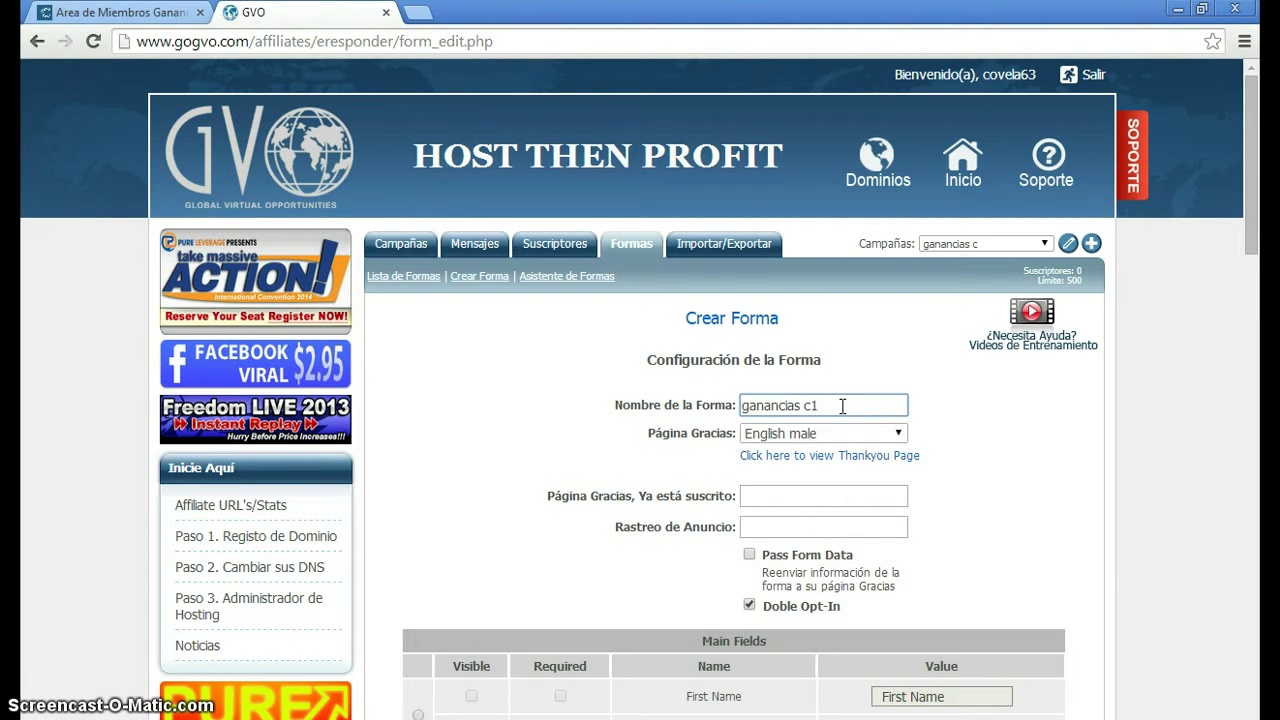
Step: Set the form's thank-you page to Custom URL
click(899, 435)
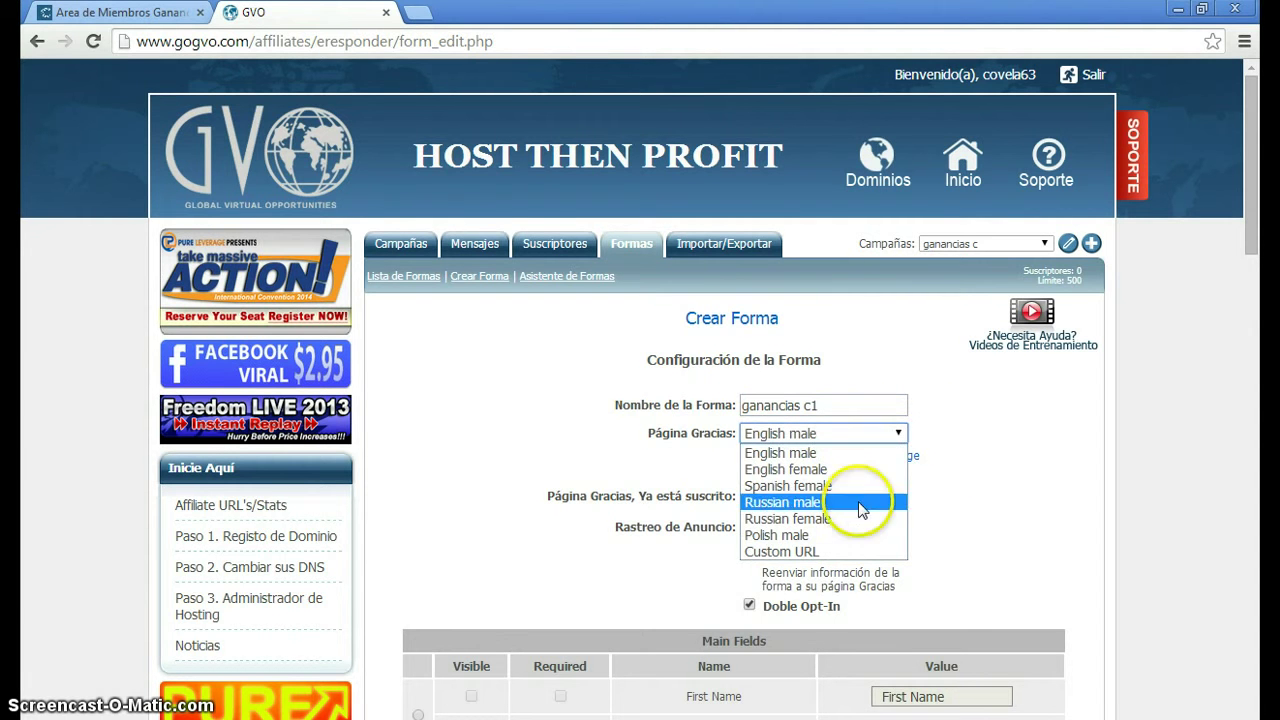
click(826, 551)
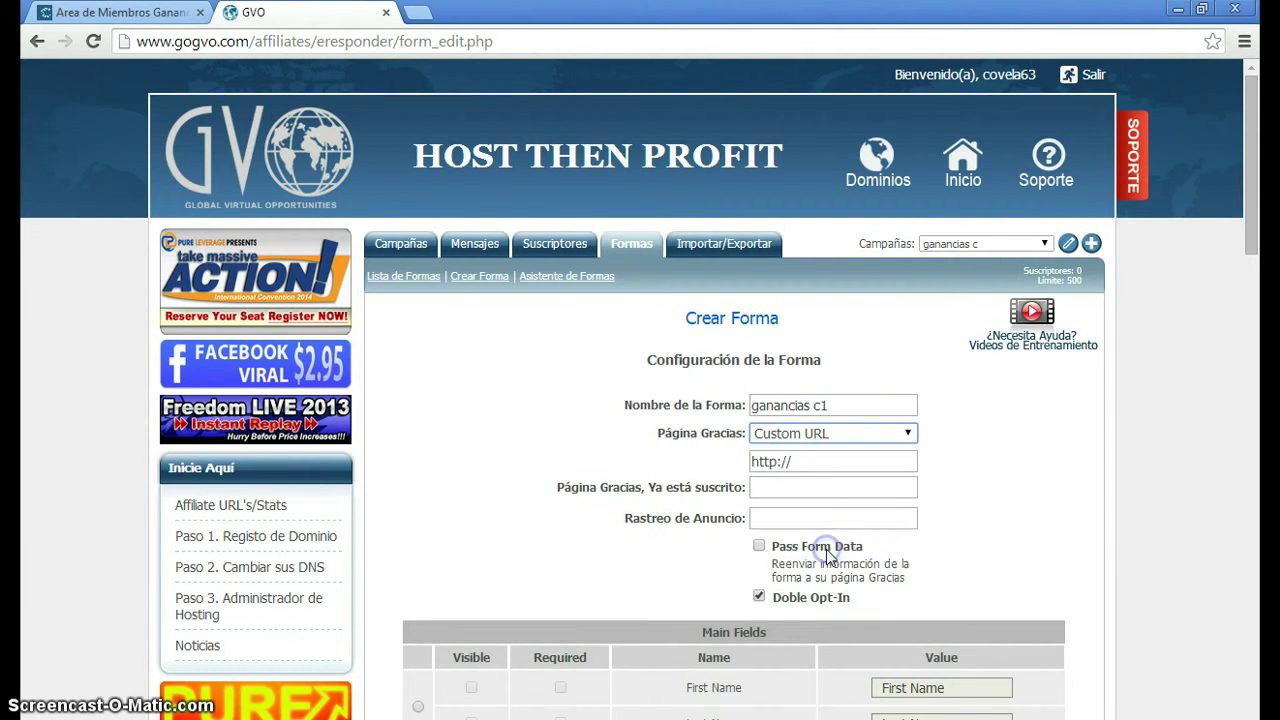
click(971, 492)
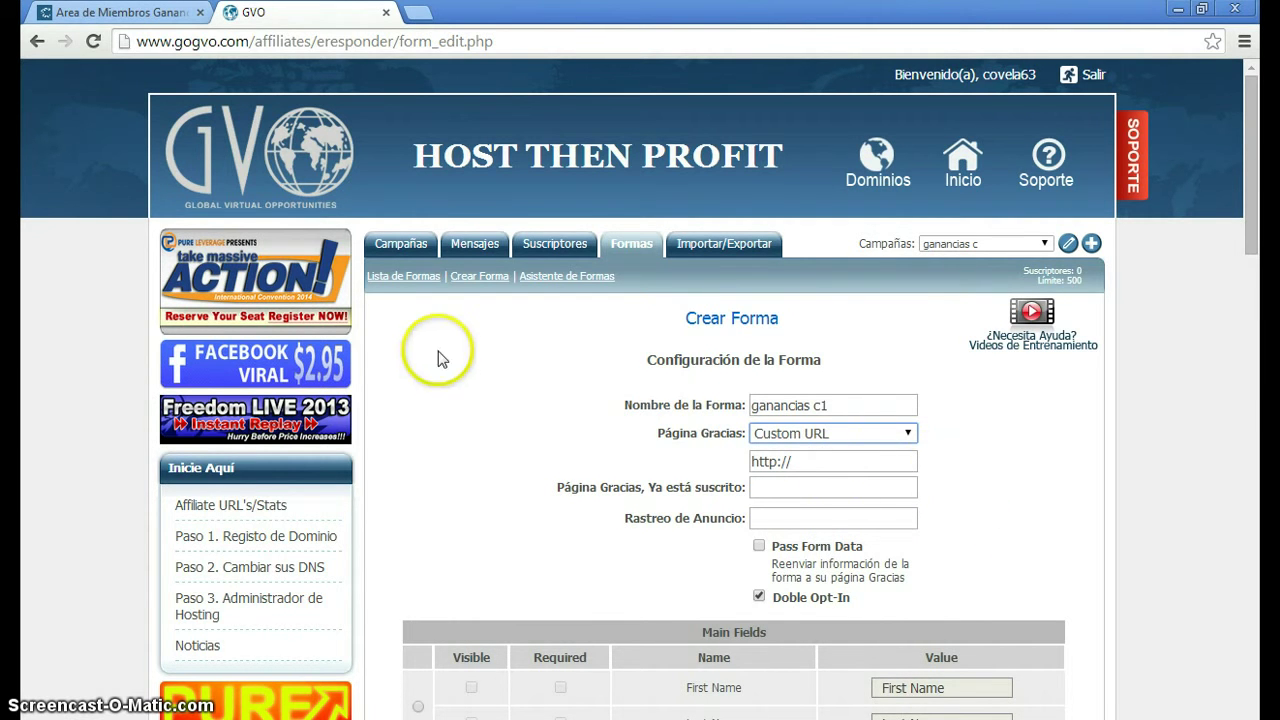
click(117, 13)
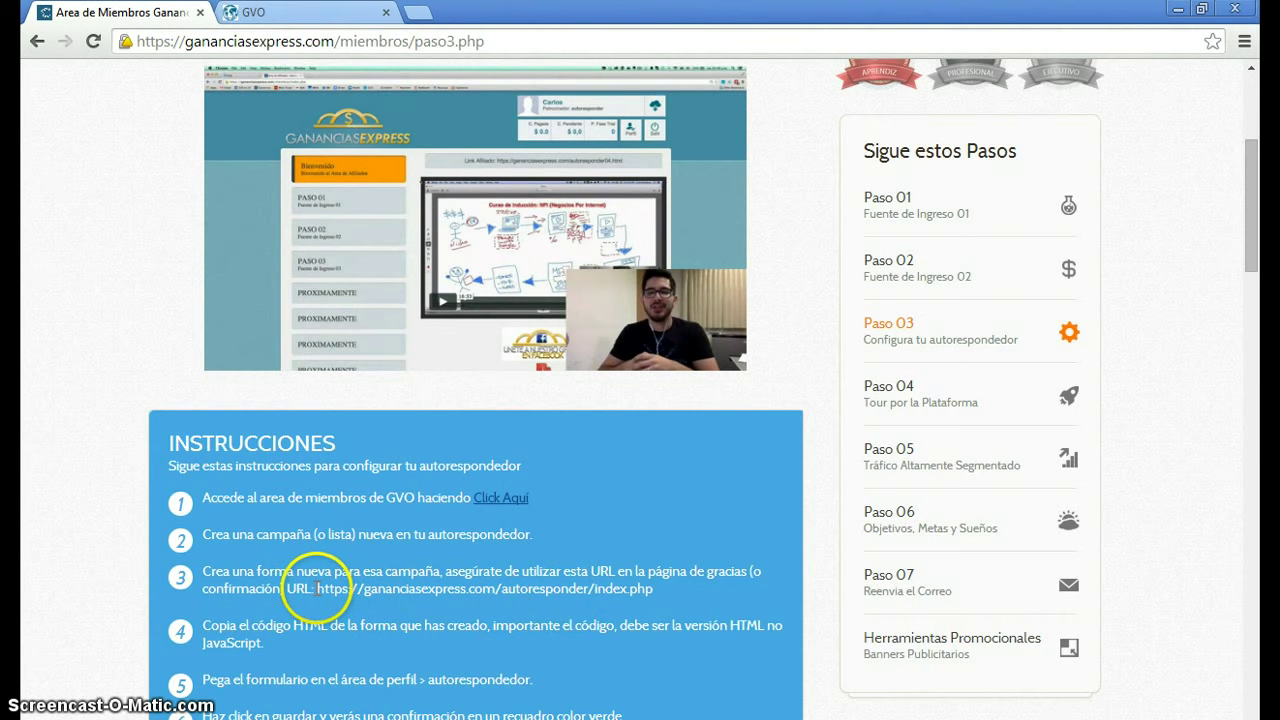
drag(316, 589, 651, 598)
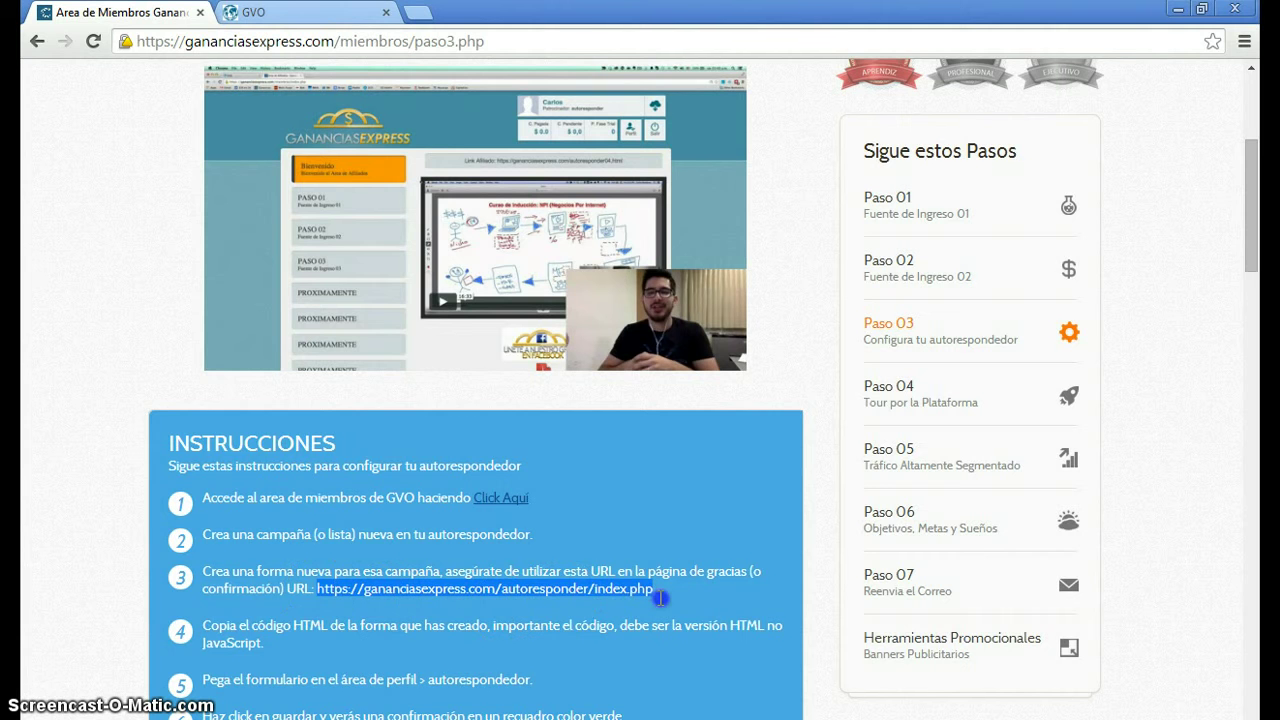
right_click(626, 590)
click(651, 604)
click(333, 127)
Step: Return to the GVO form and paste the copied address into the custom thank-you page URL
click(296, 13)
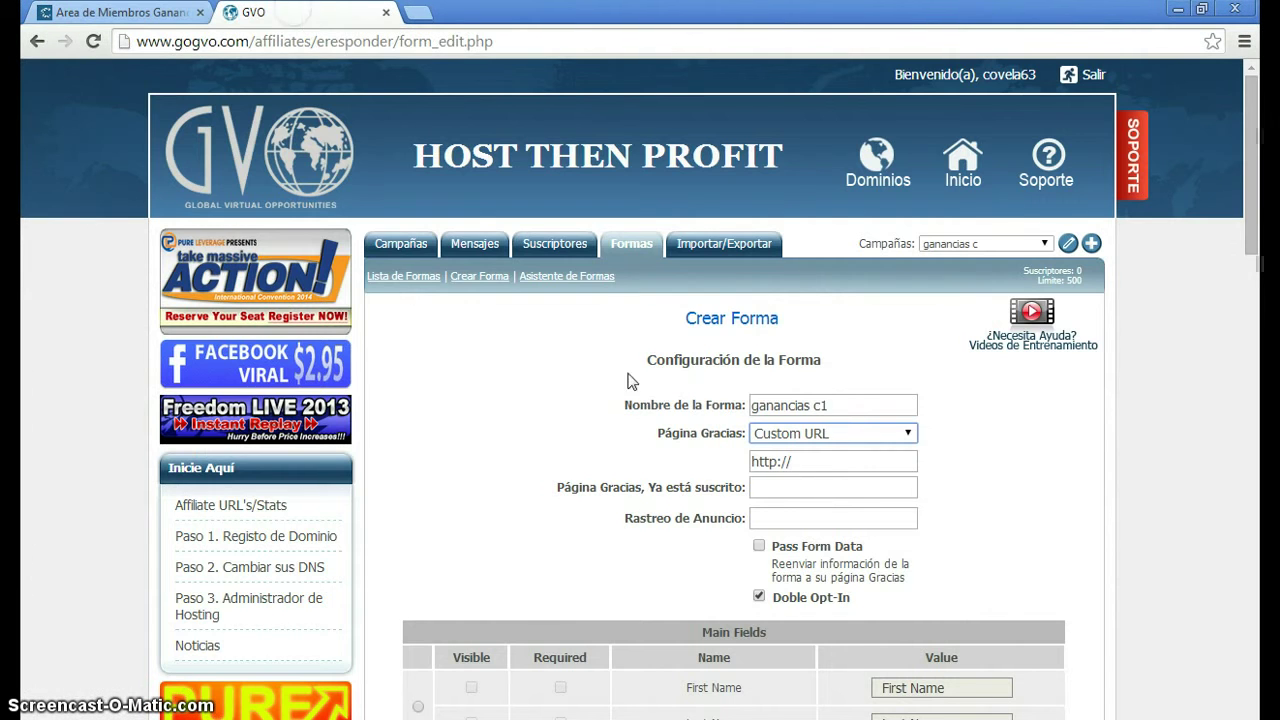
click(792, 460)
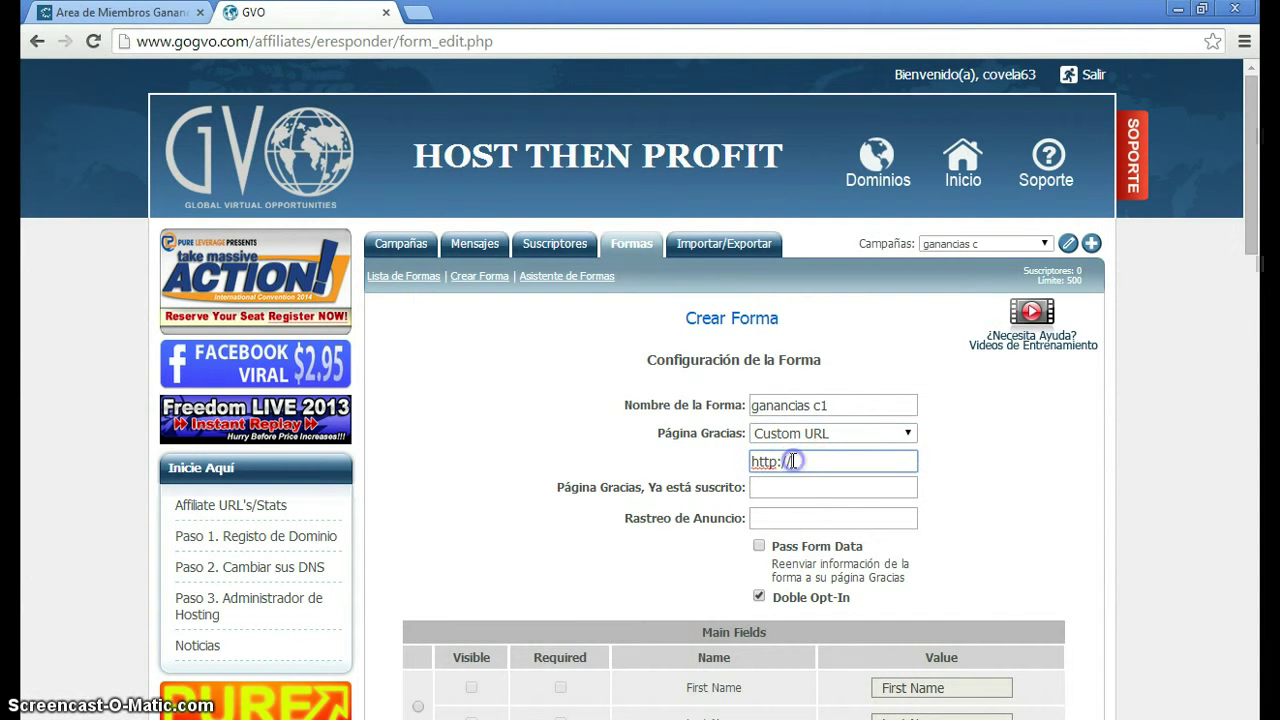
right_click(792, 461)
click(832, 281)
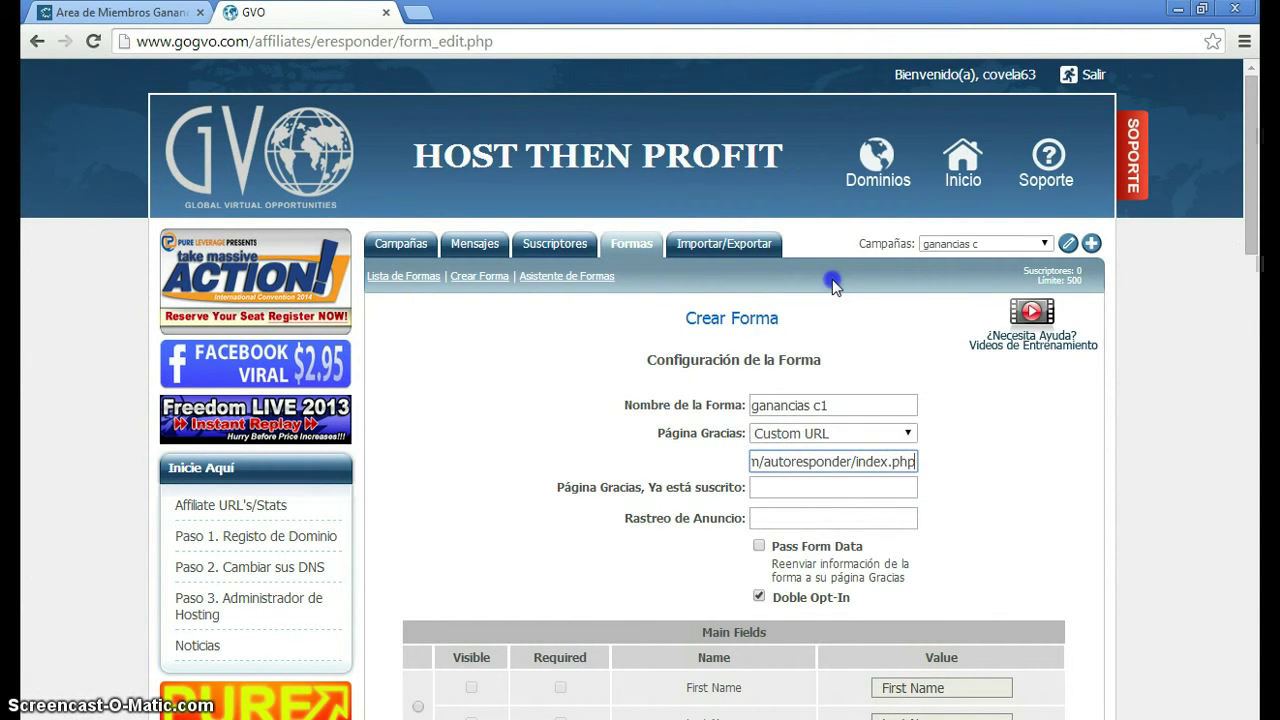
drag(900, 463, 628, 490)
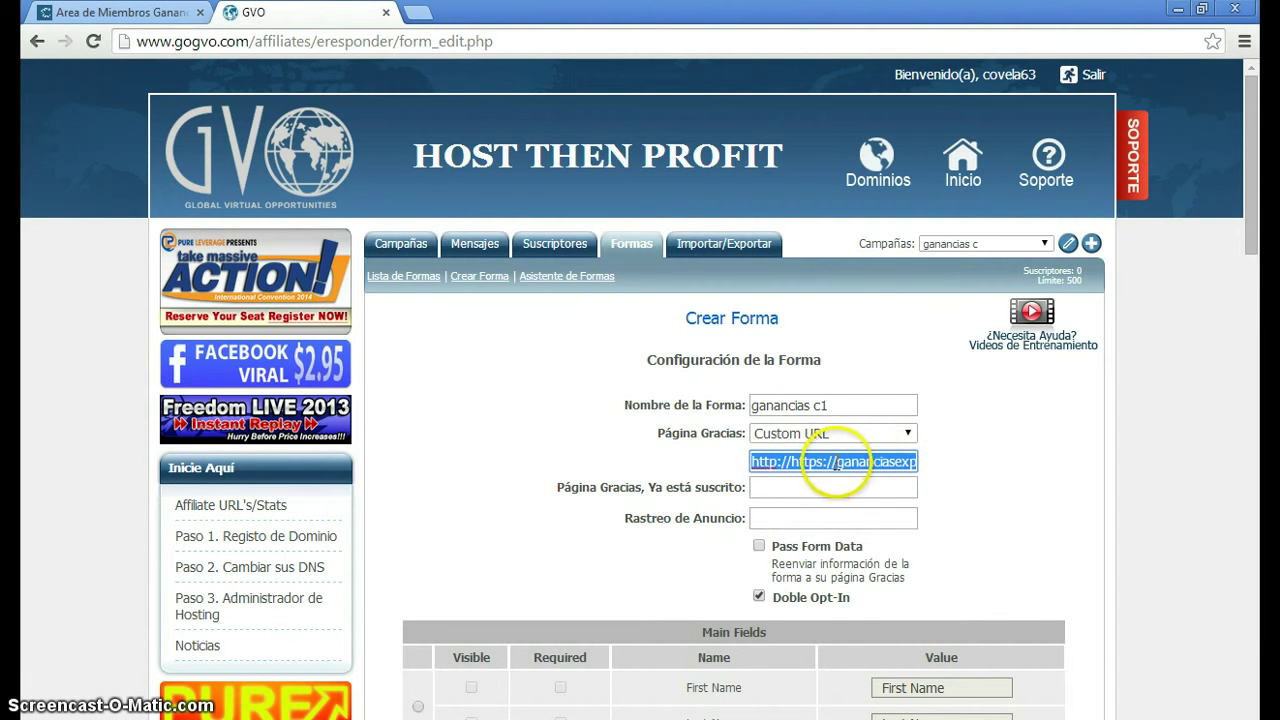
click(835, 461)
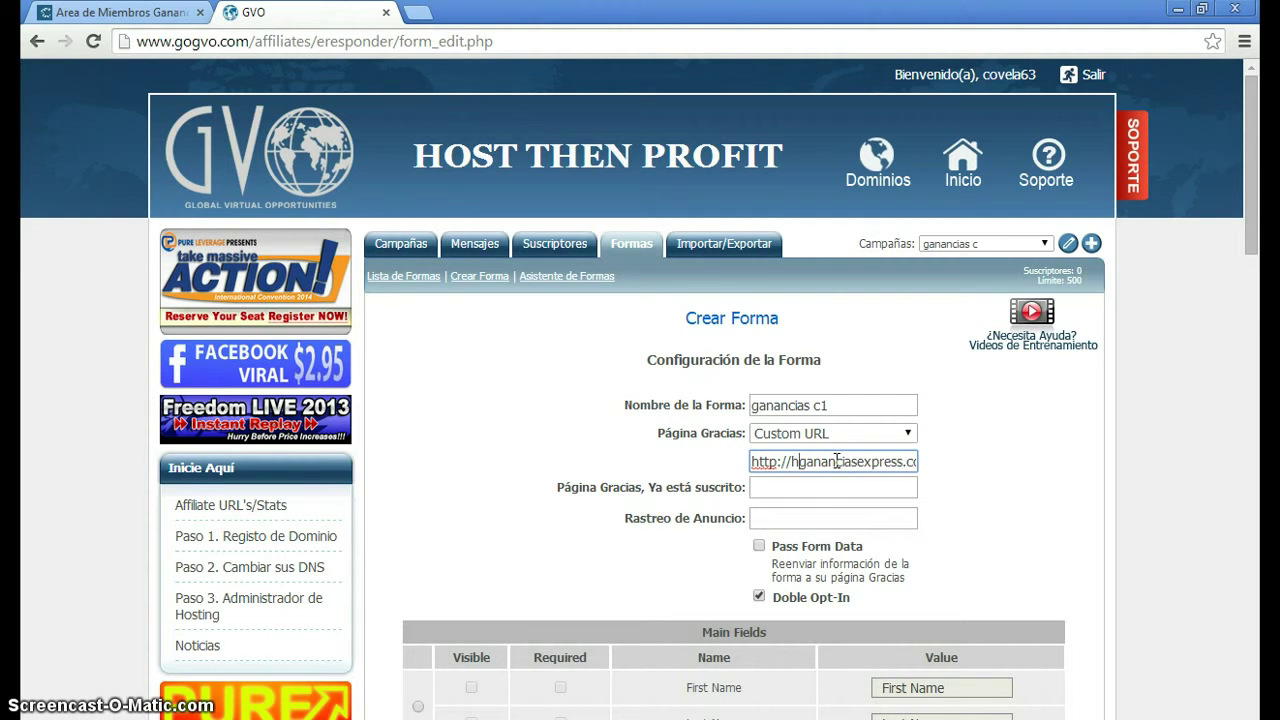
click(753, 461)
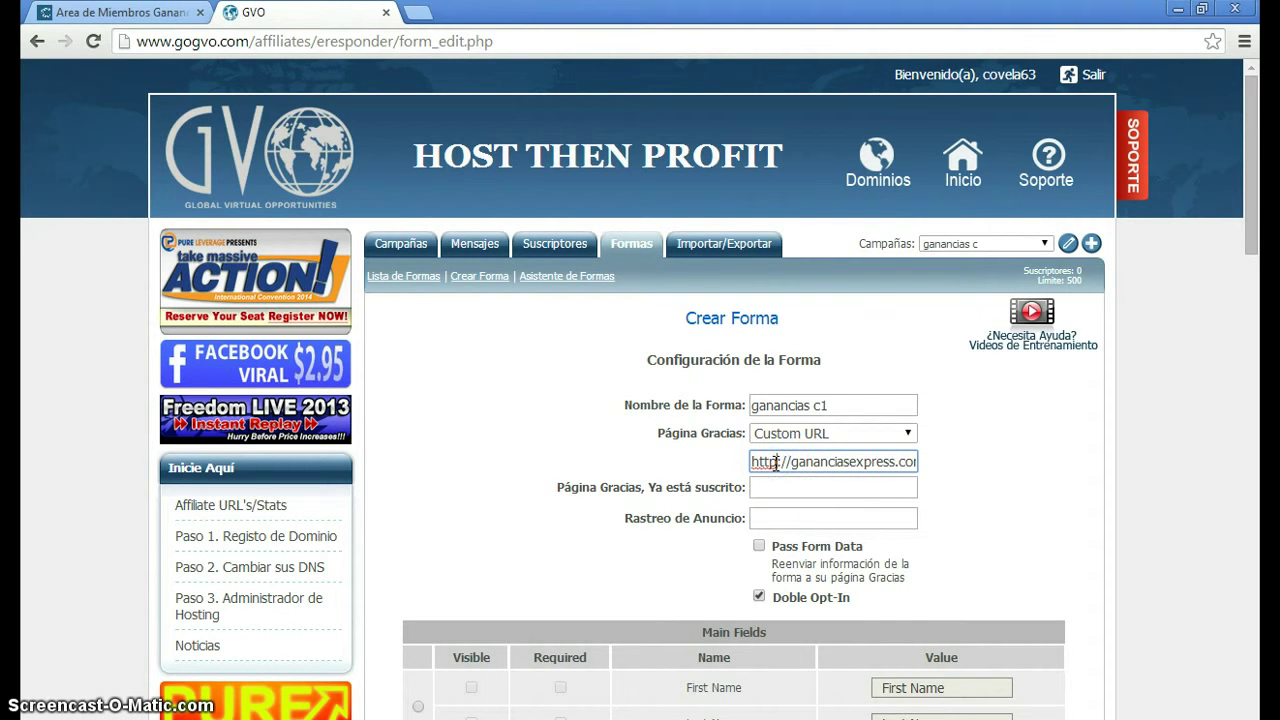
text(s)
click(760, 465)
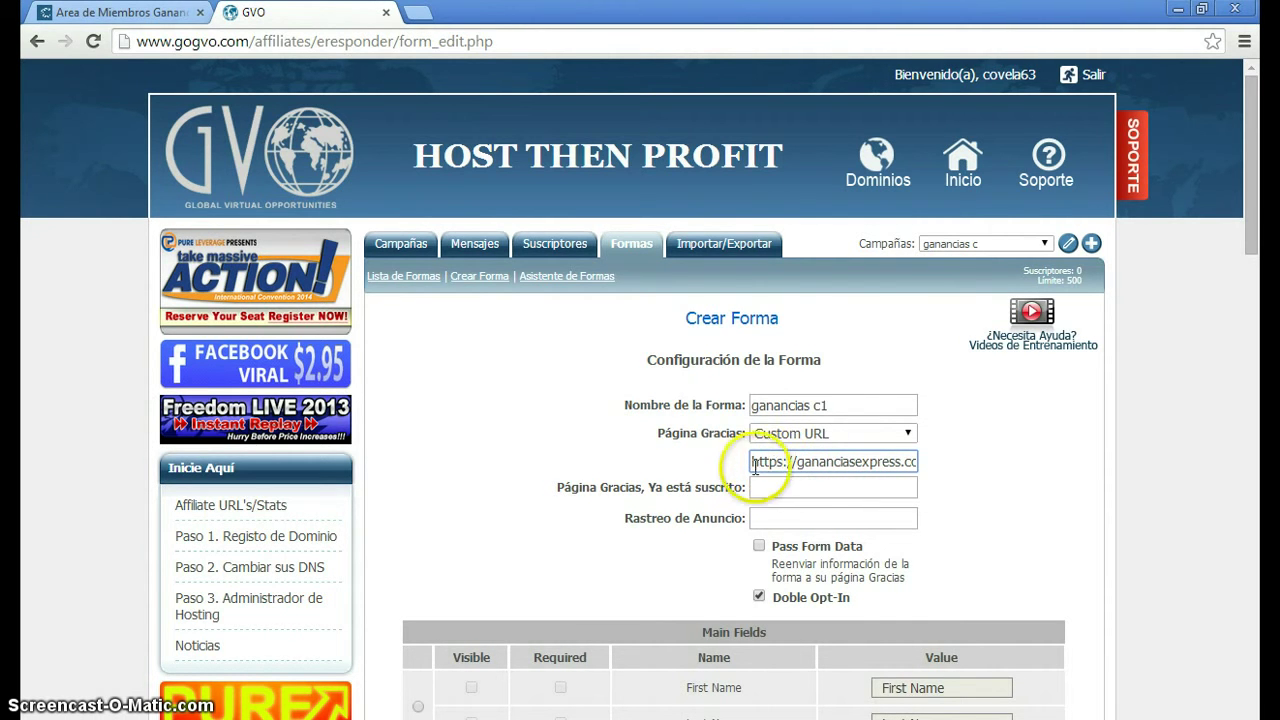
click(749, 463)
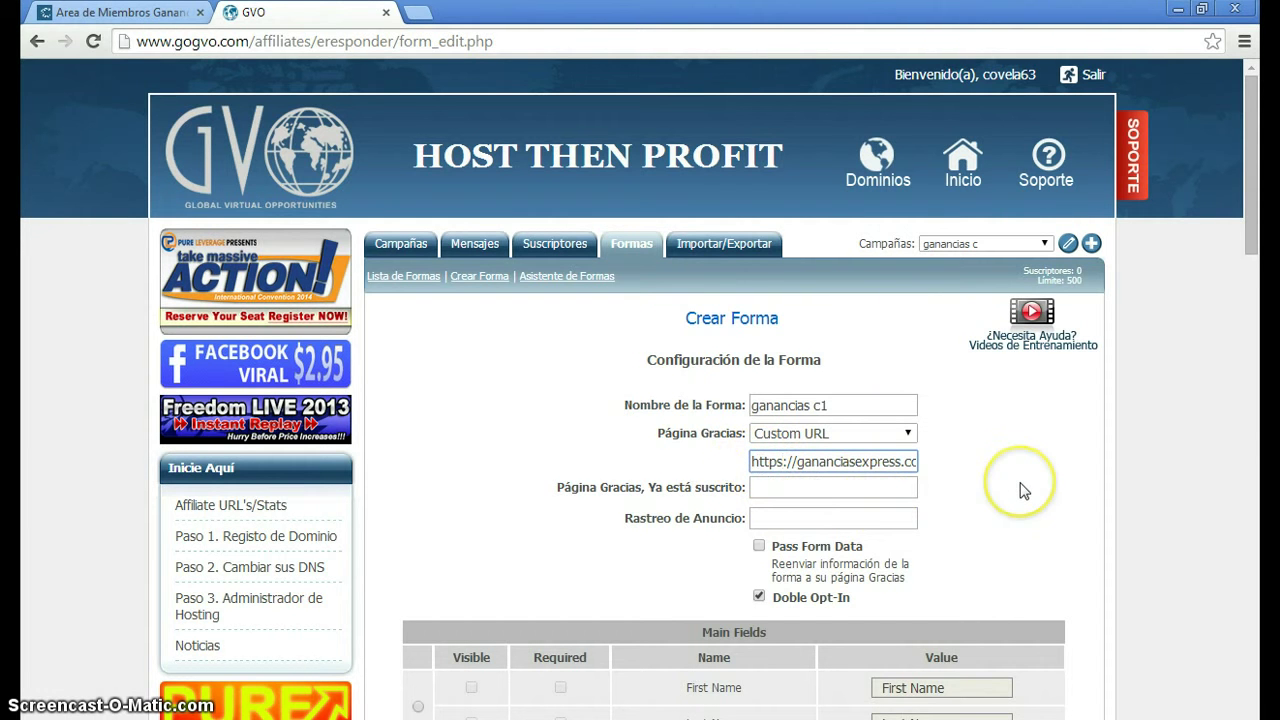
Step: Turn off Doble Opt-In for the form and make the Full Name field optional
click(759, 597)
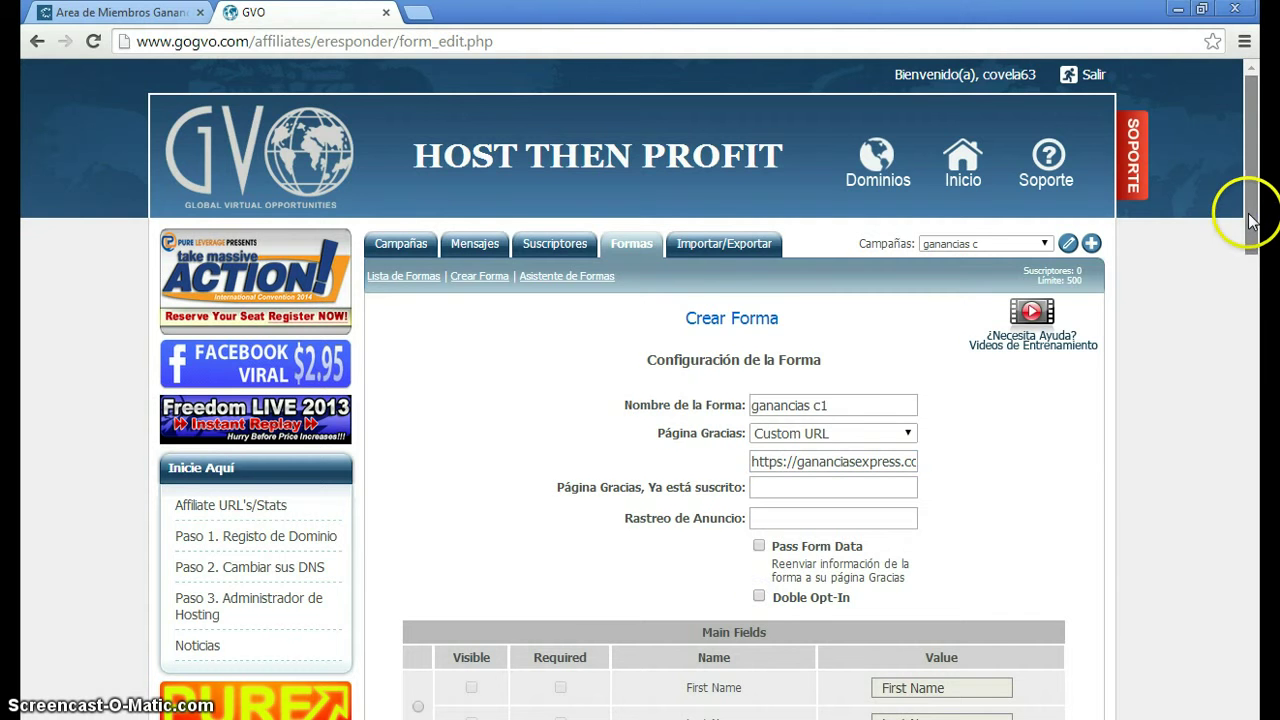
drag(1249, 211, 1256, 316)
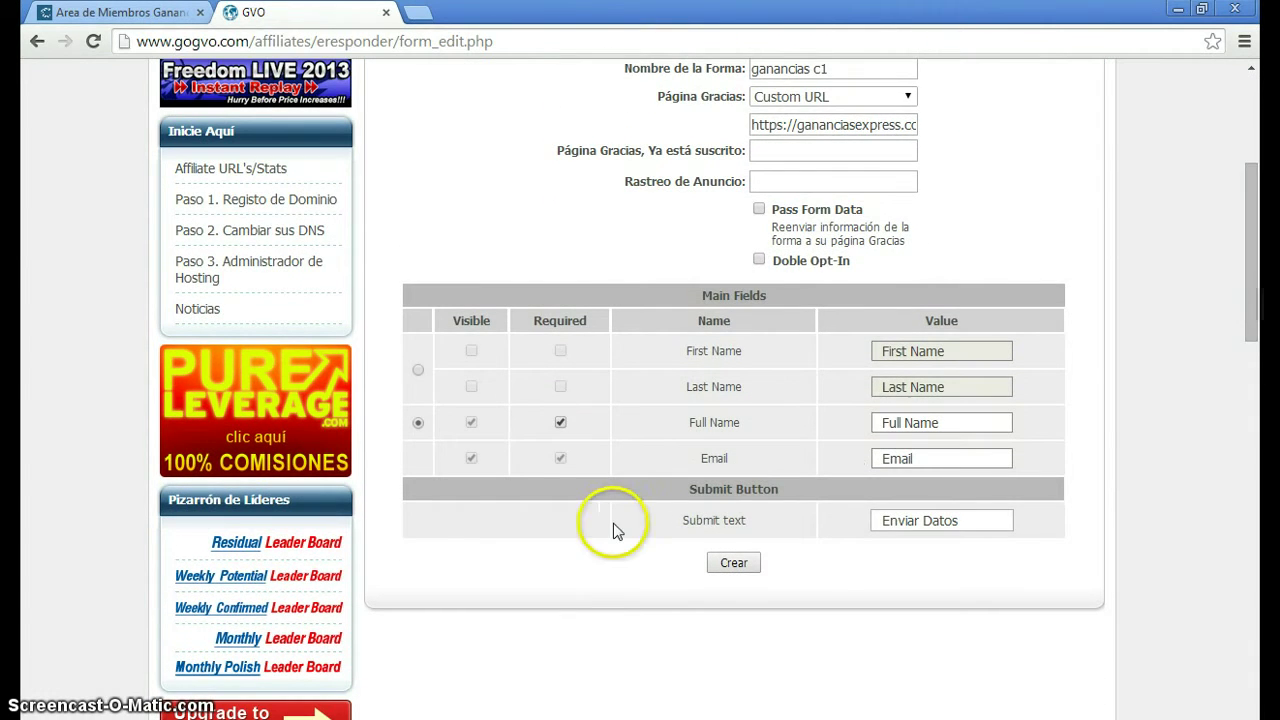
click(560, 422)
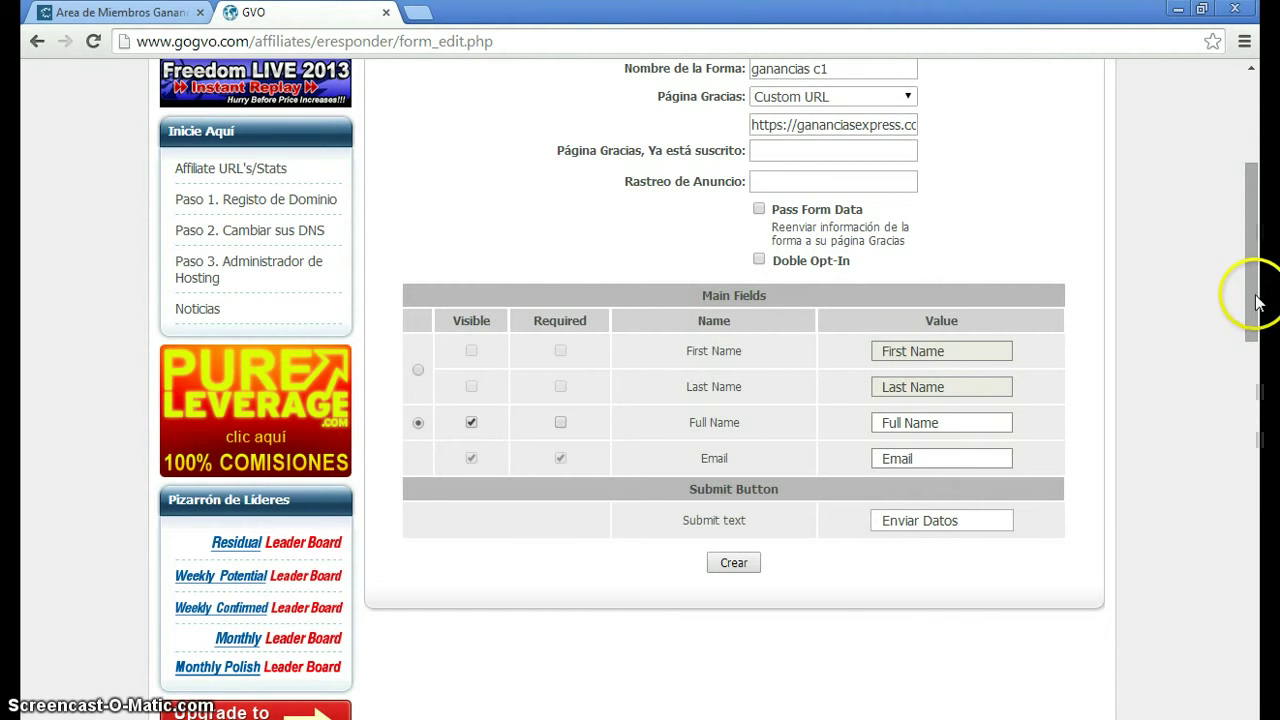
Step: Review the form's settings and compare its custom thank-you page URL with instruction 3 on the Ganancias Express members page
drag(1256, 303, 1253, 277)
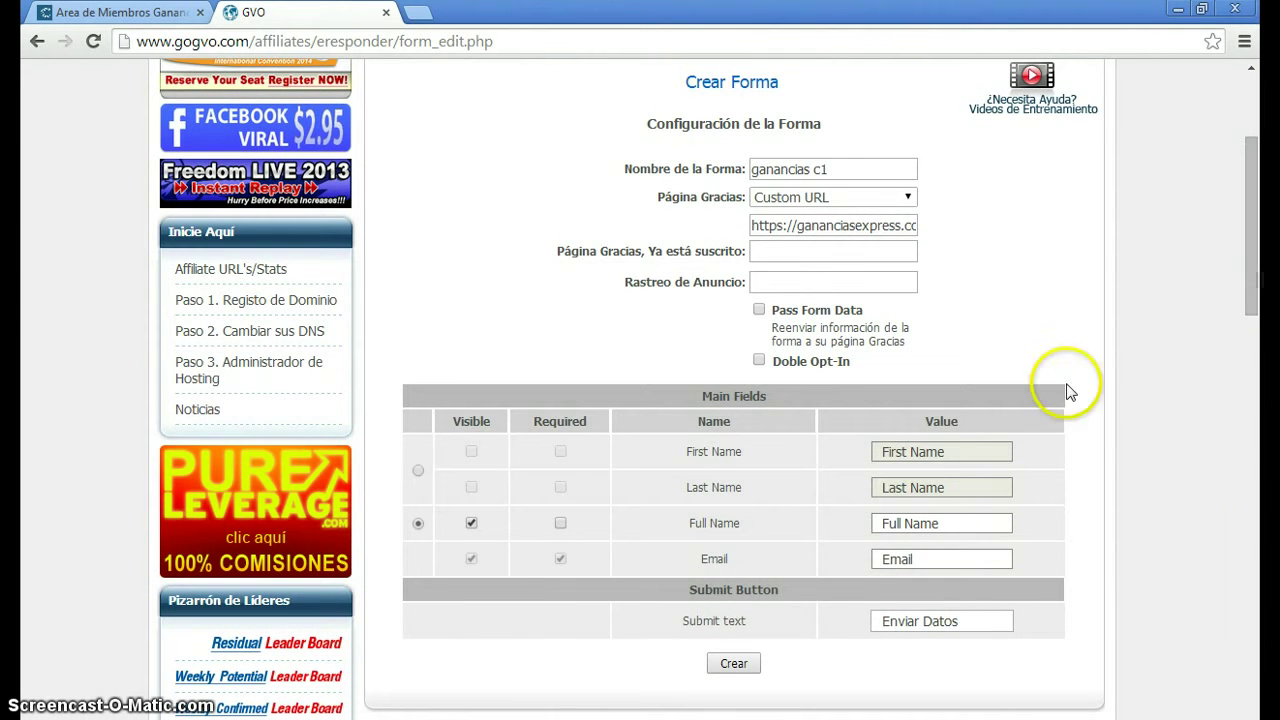
drag(752, 225, 977, 240)
click(956, 253)
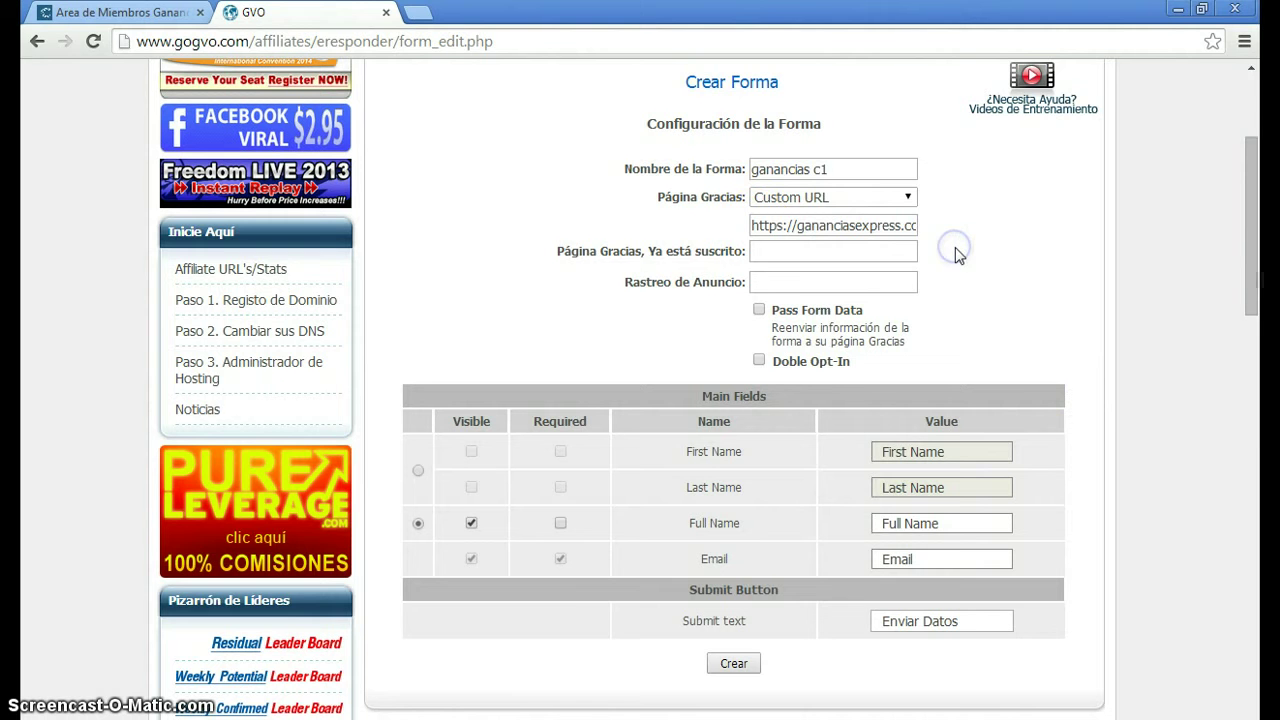
drag(1250, 188, 1253, 160)
scroll(1255, 155, down, 3)
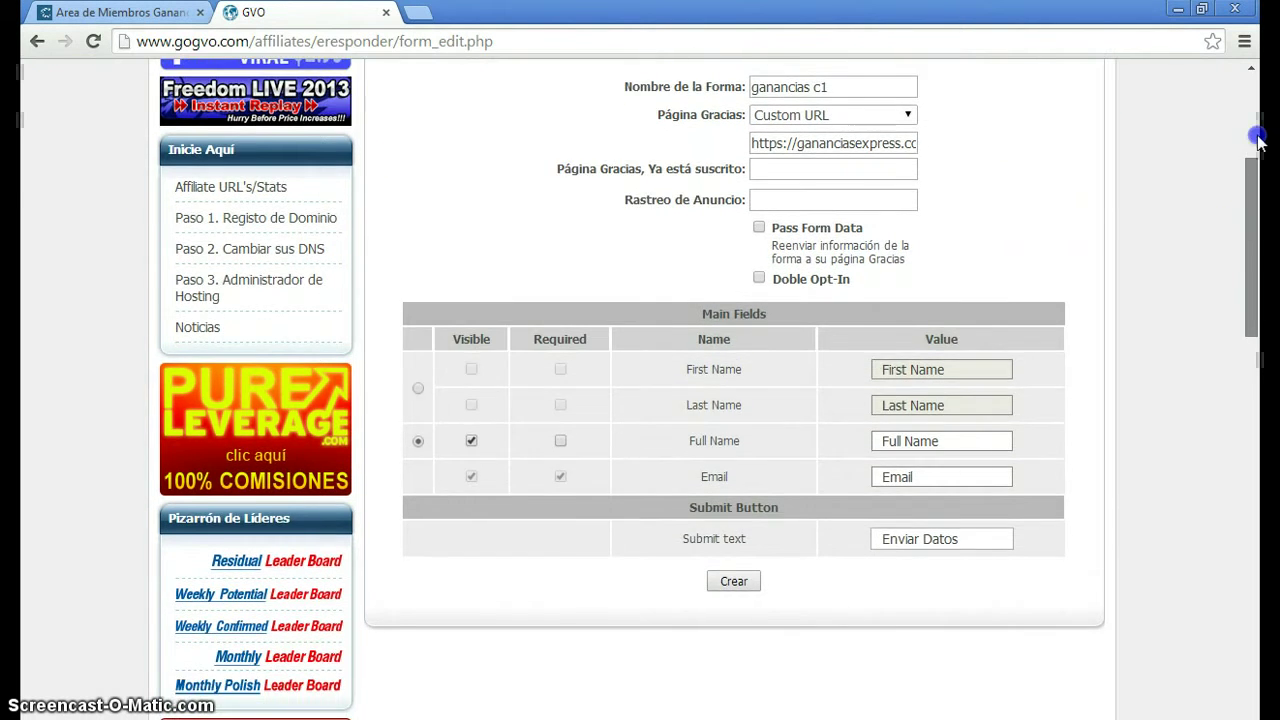
click(1257, 141)
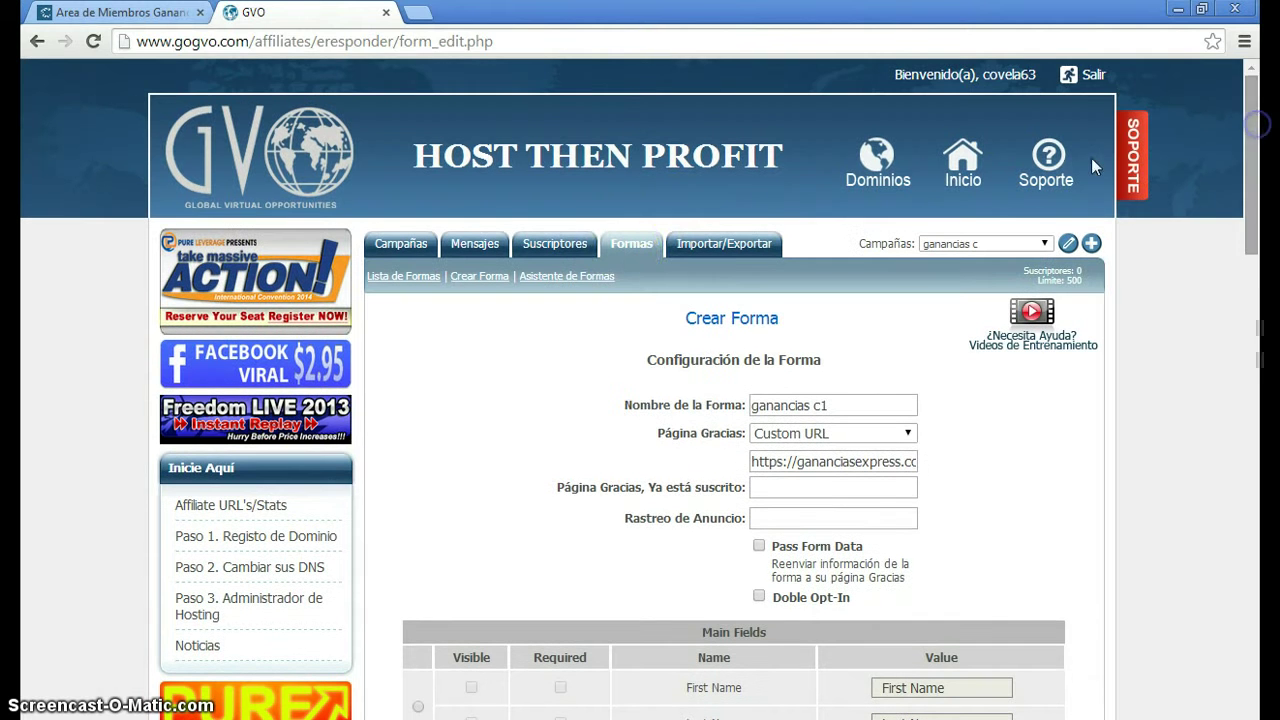
click(112, 12)
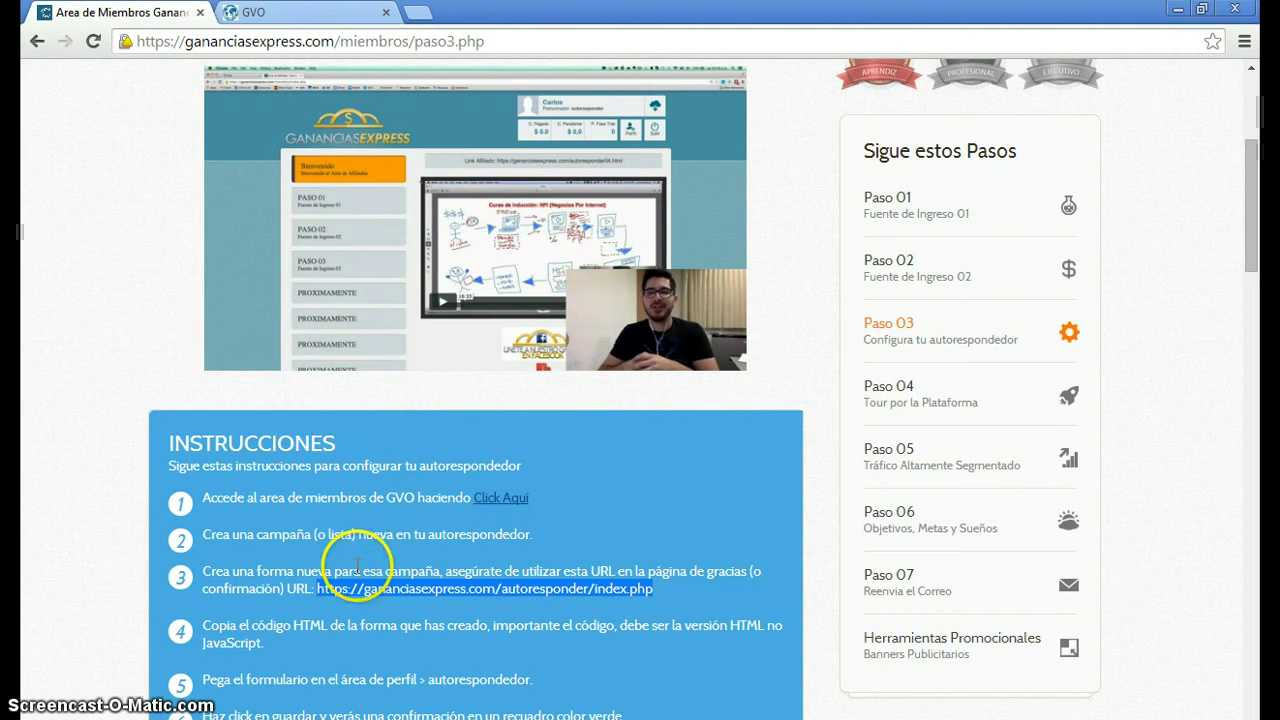
click(318, 14)
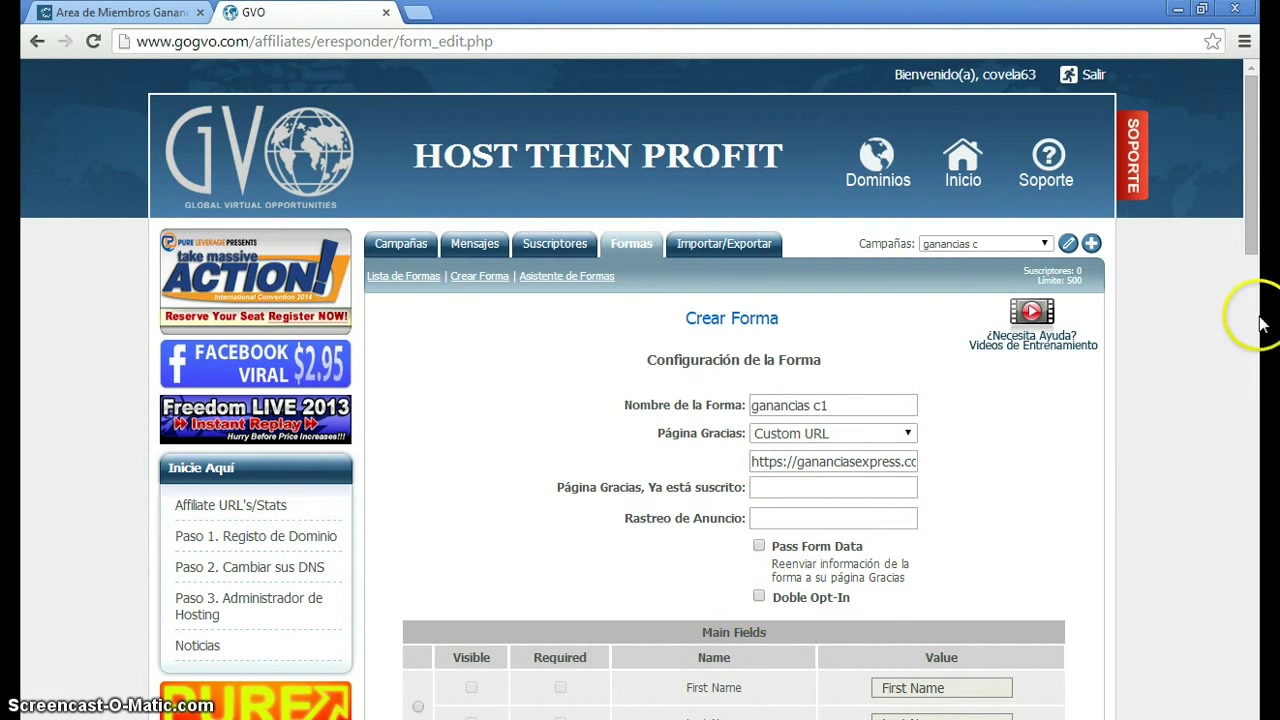
Step: Create the ganancias c1 form and copy its complete HTML code from the forms list
drag(1246, 243, 1257, 345)
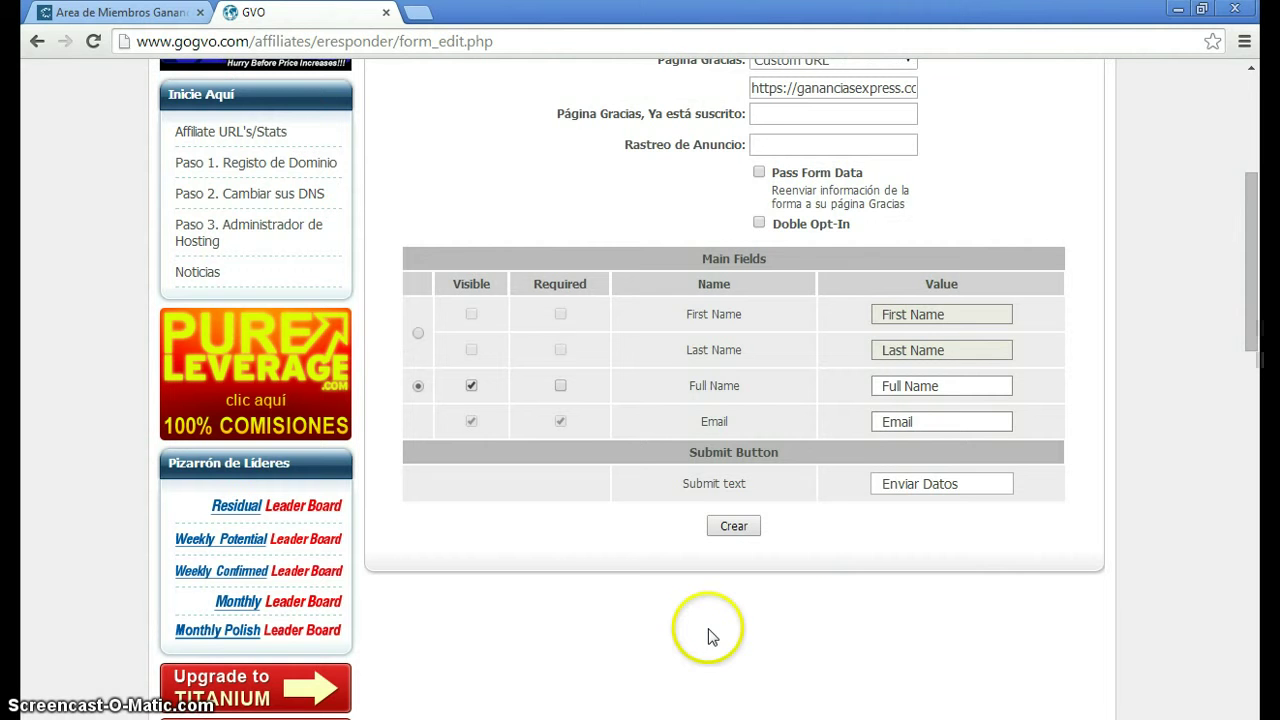
click(734, 527)
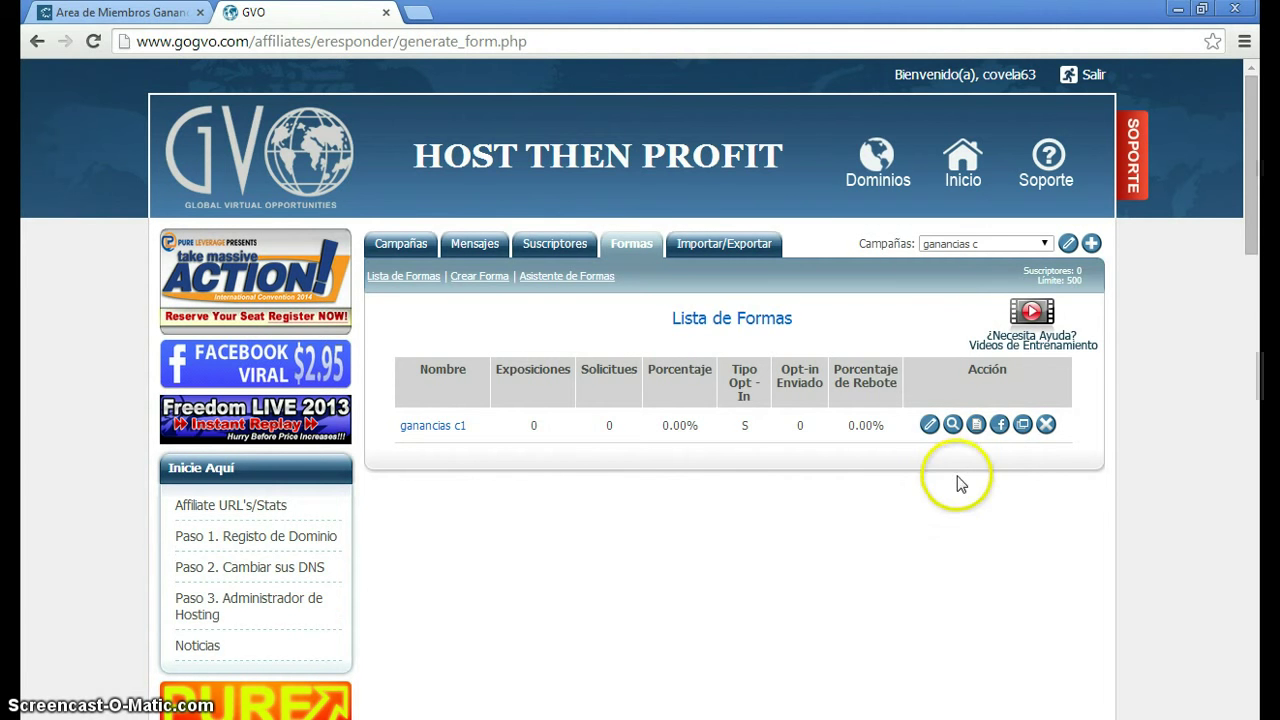
click(976, 425)
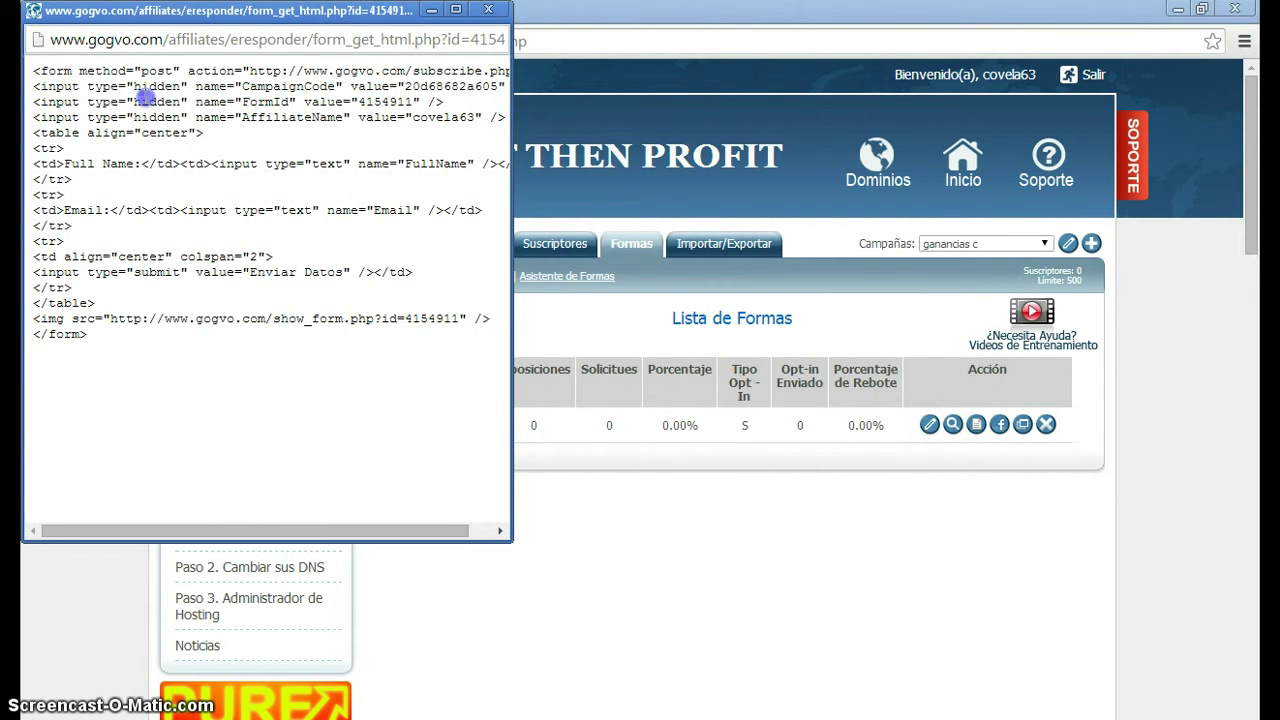
drag(33, 70, 214, 337)
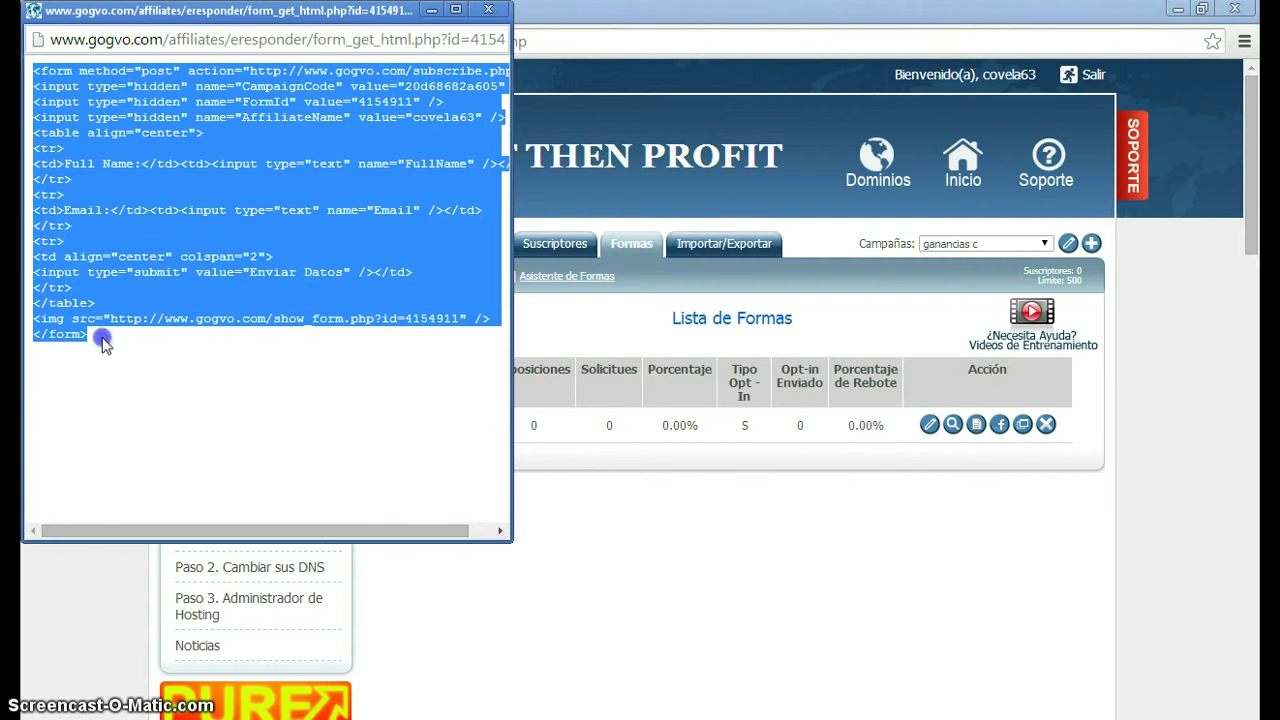
right_click(126, 203)
click(166, 213)
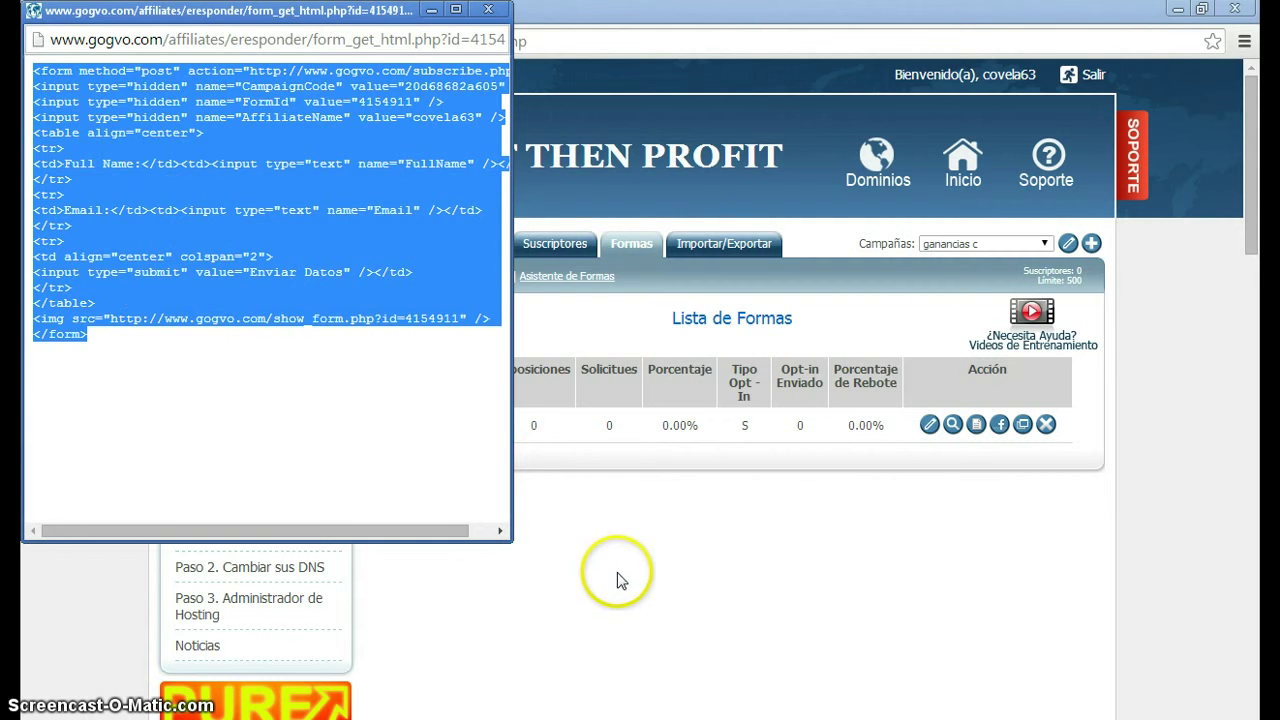
click(488, 11)
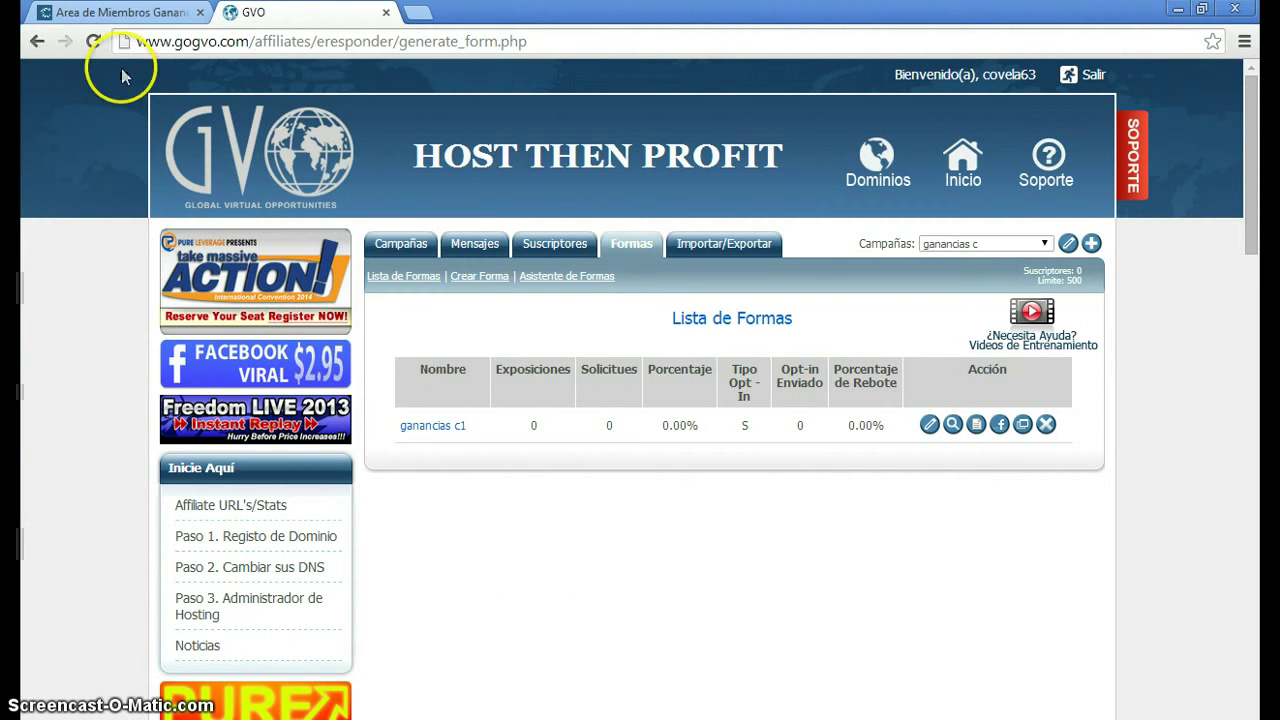
Step: Return to the Ganancias Express members page and open the member profile for editing
click(108, 14)
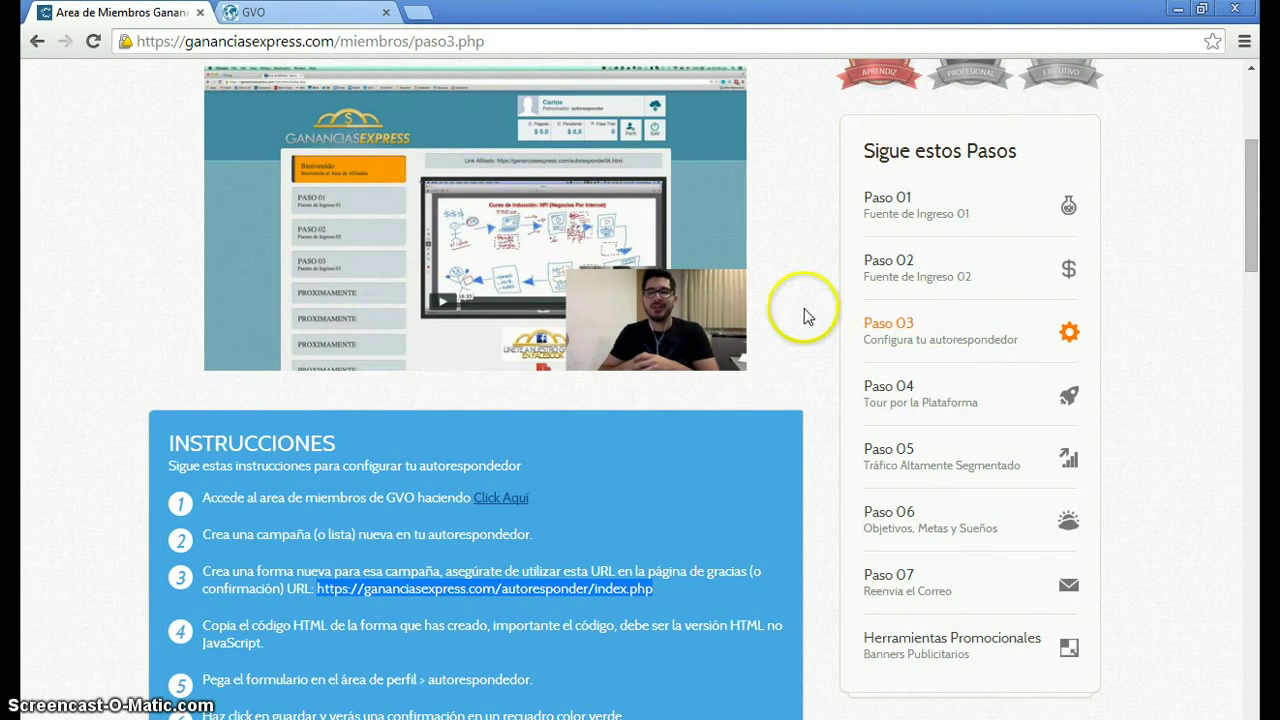
click(1255, 212)
mouse_move(1255, 212)
mouse_down()
mouse_move(1255, 156)
mouse_move(1257, 196)
mouse_up()
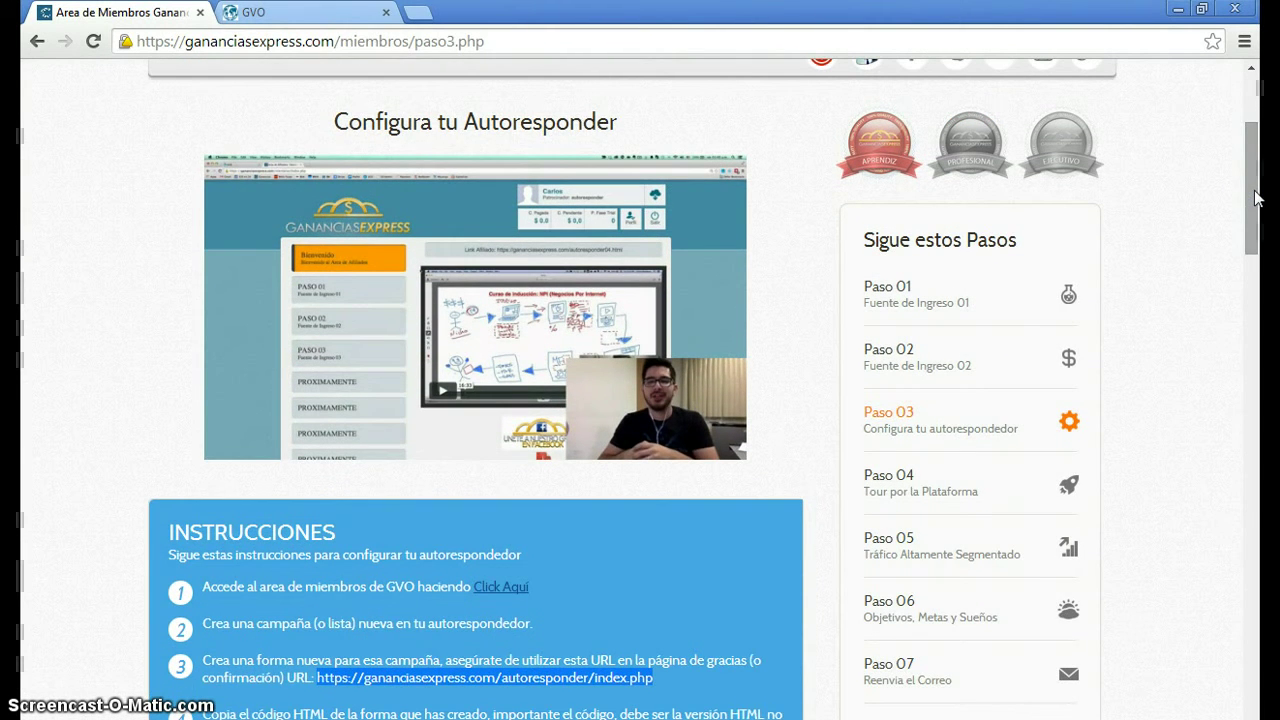
drag(1257, 197, 1257, 198)
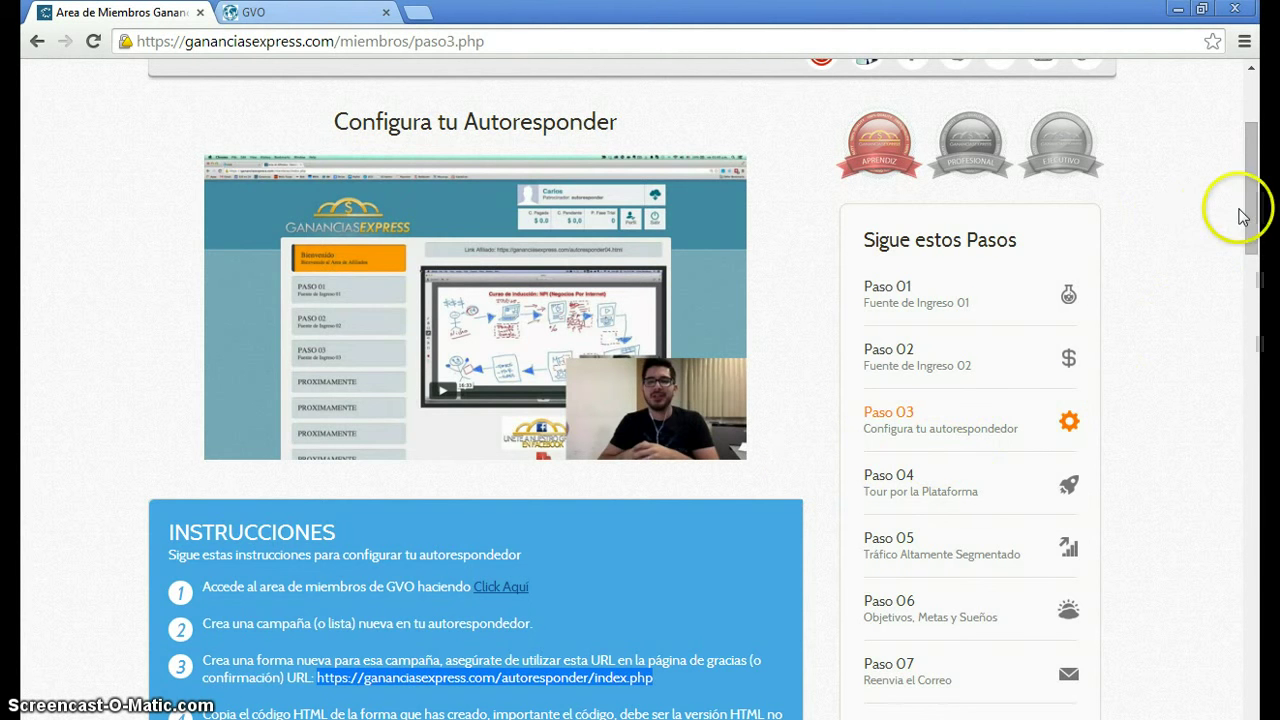
drag(1250, 218, 1252, 177)
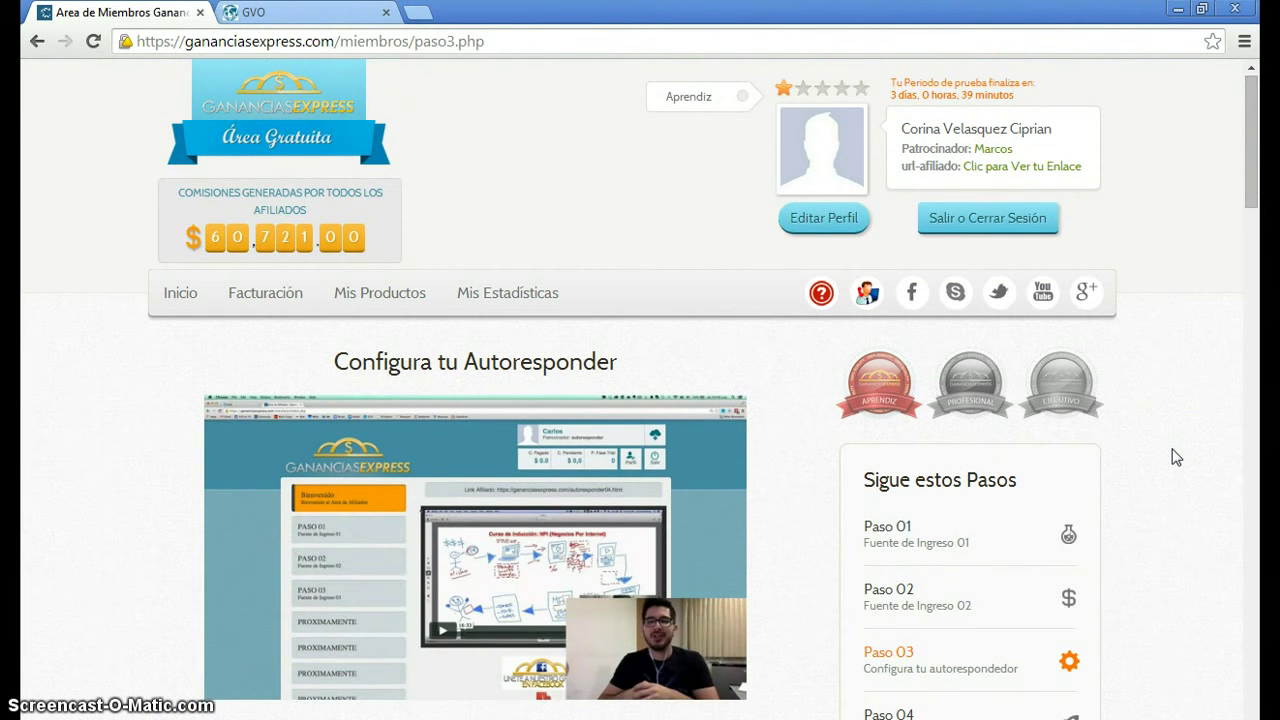
click(820, 228)
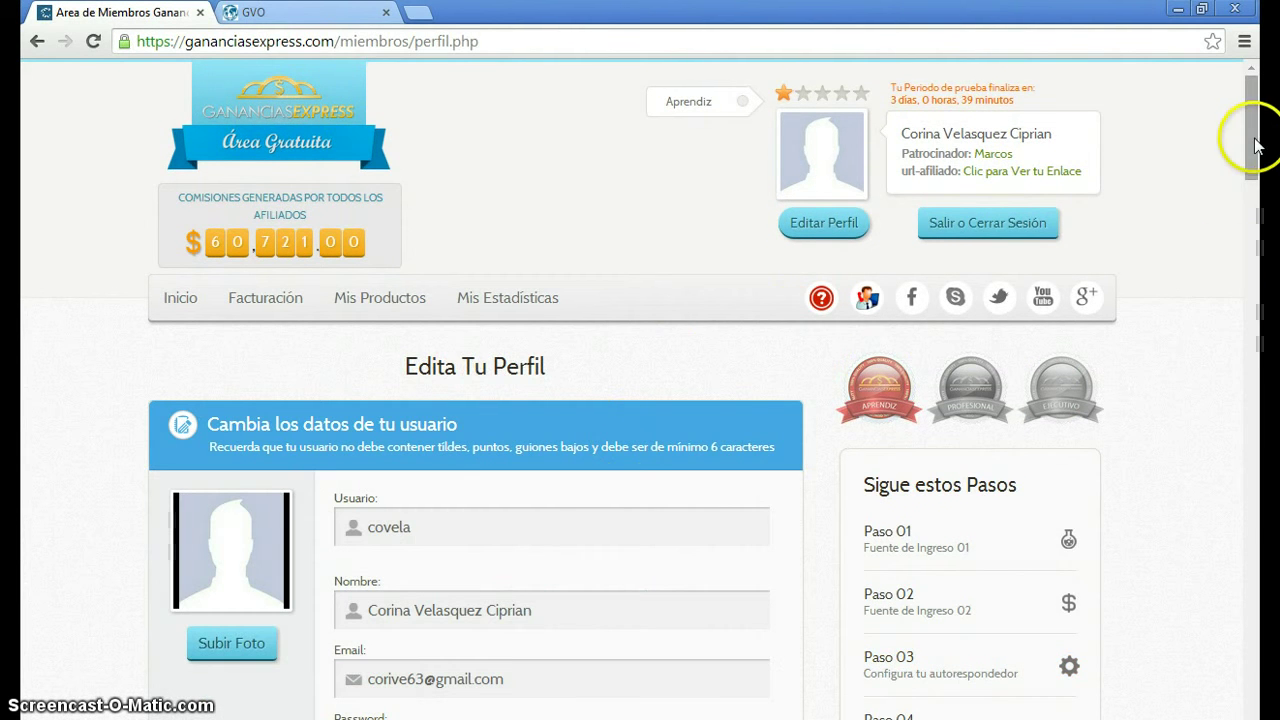
Step: Paste the copied form code as the Código HTML of the profile's Autorrespondedor section and save it
drag(1254, 140, 1261, 222)
drag(1260, 245, 1260, 362)
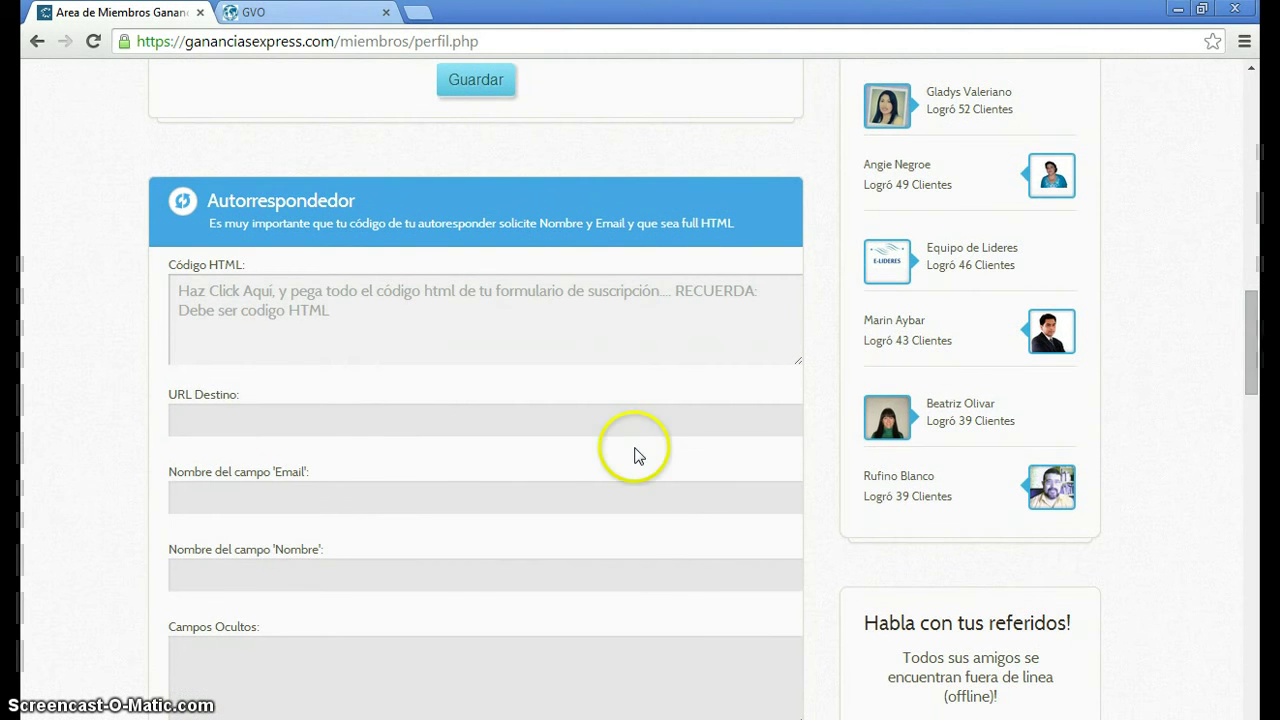
click(180, 291)
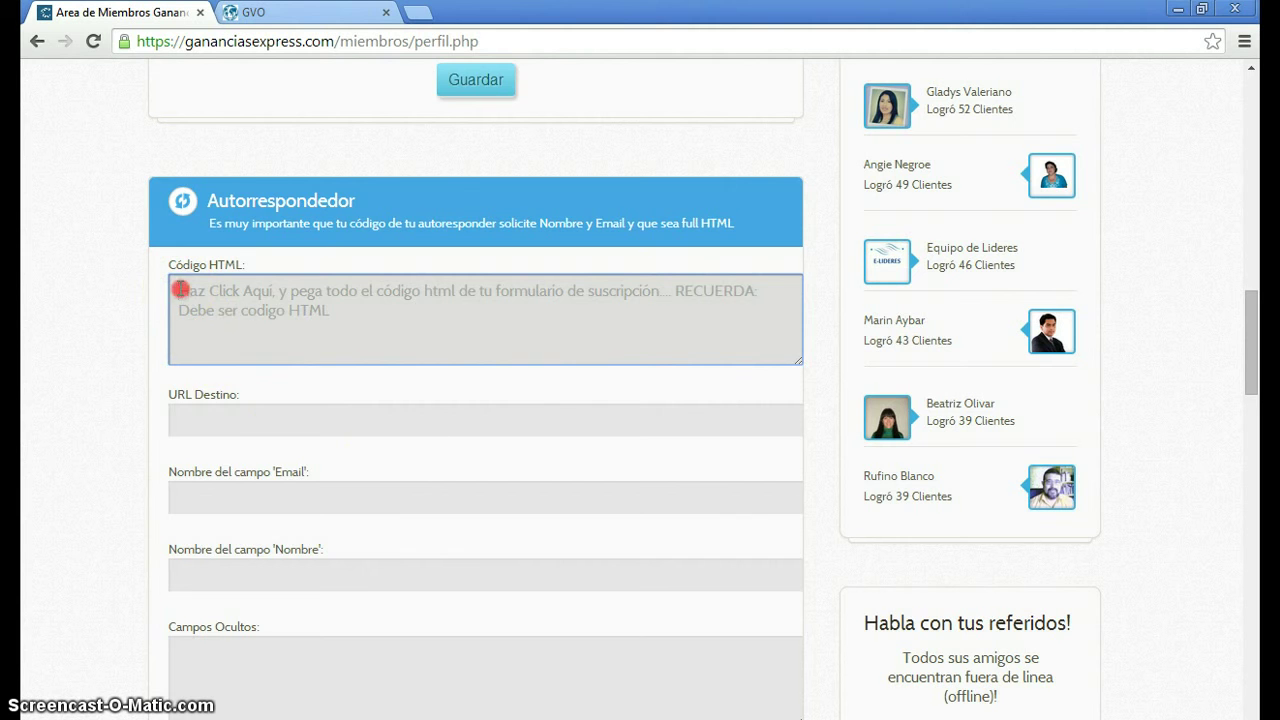
right_click(180, 289)
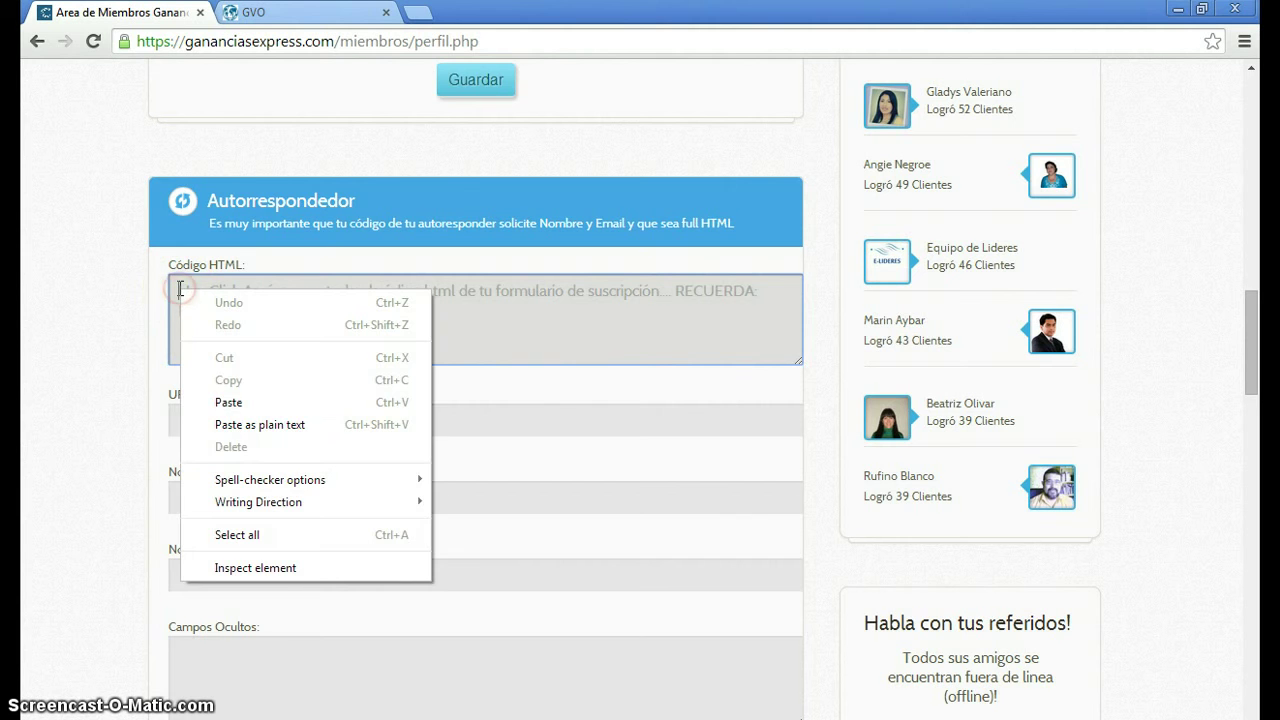
click(228, 402)
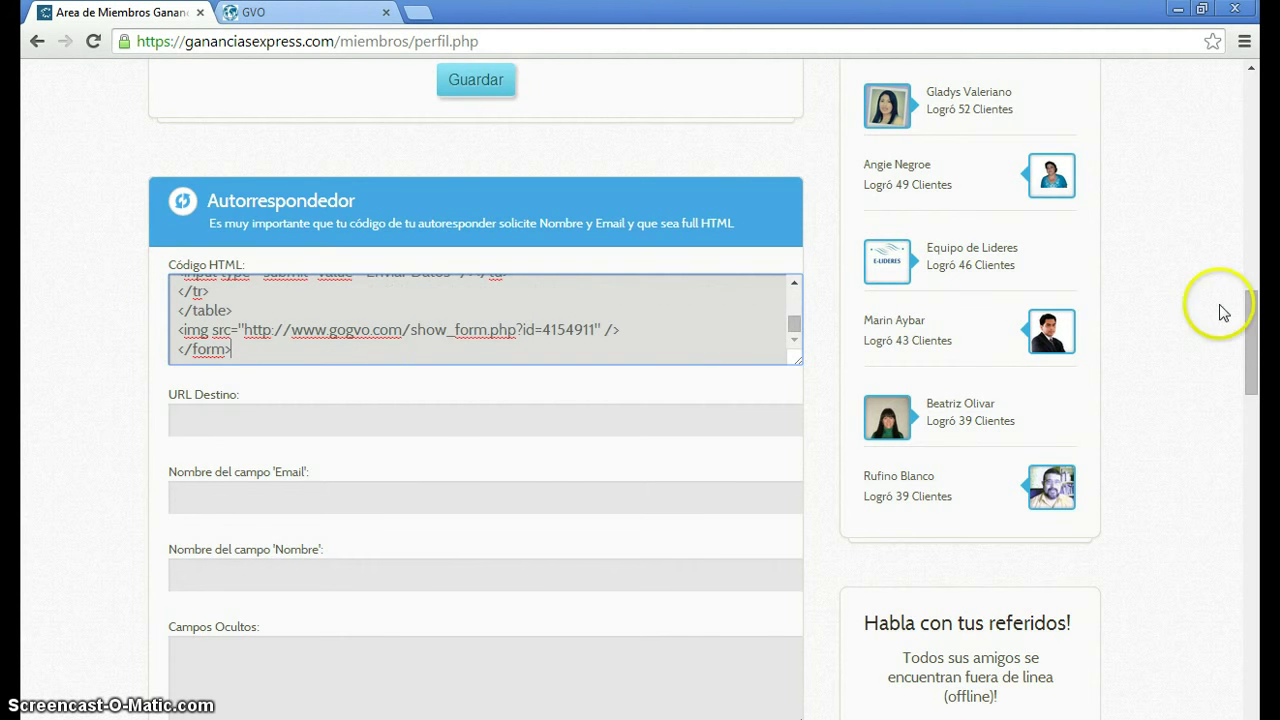
drag(1250, 325, 1257, 369)
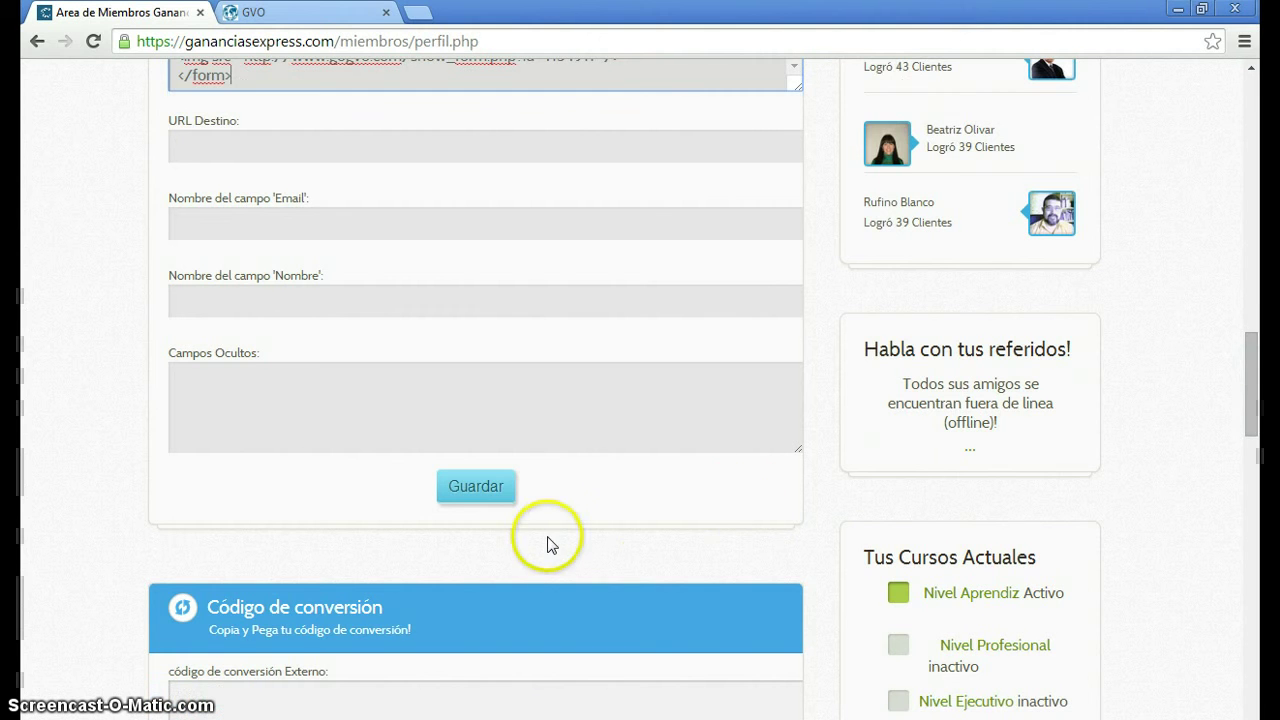
click(473, 488)
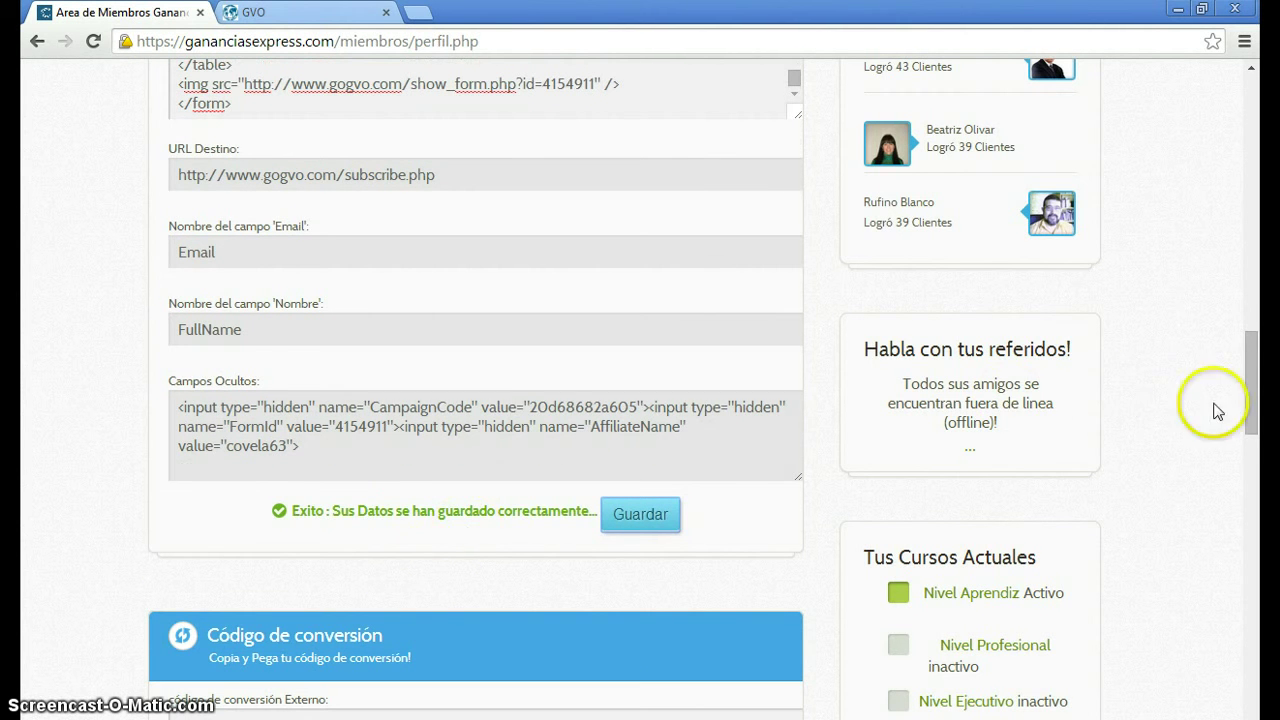
Step: Open the Paso 02 page, Fuente de Ingreso 02, at its GVO account code section
click(1248, 403)
drag(1248, 403, 1248, 127)
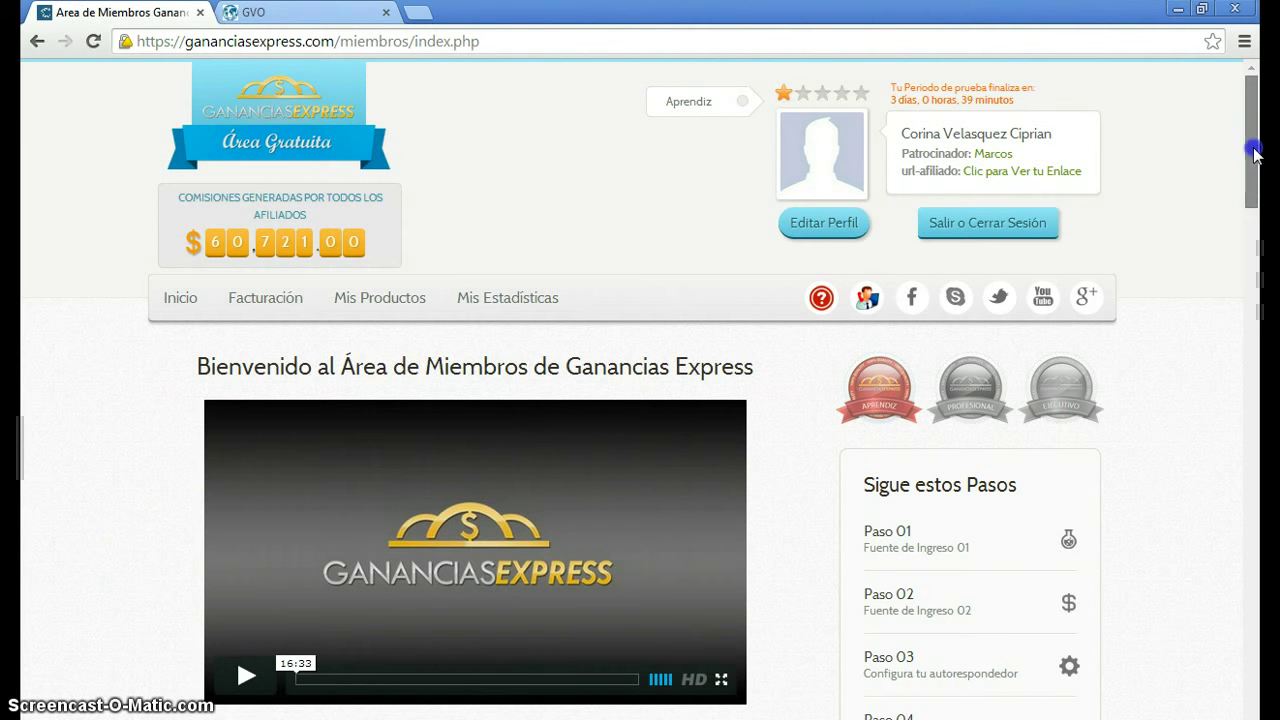
mouse_move(1257, 157)
mouse_down()
mouse_move(1259, 385)
mouse_move(1260, 157)
mouse_up()
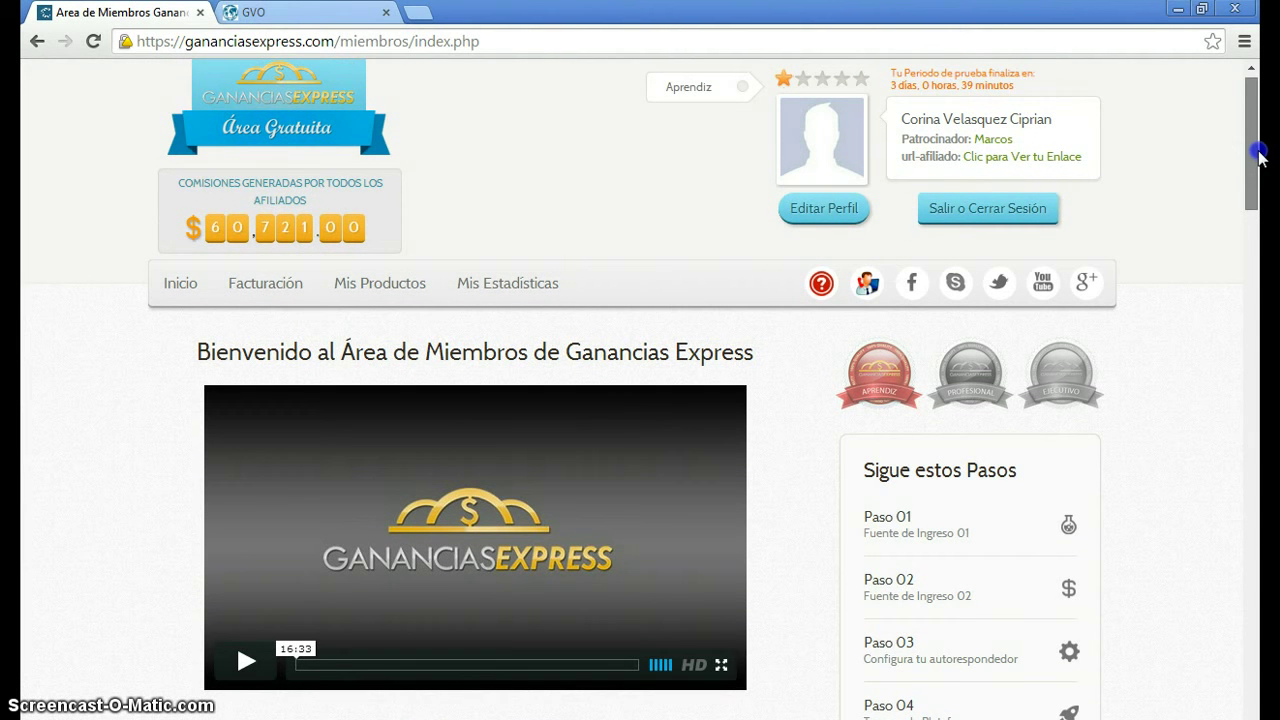
drag(1260, 157, 1260, 101)
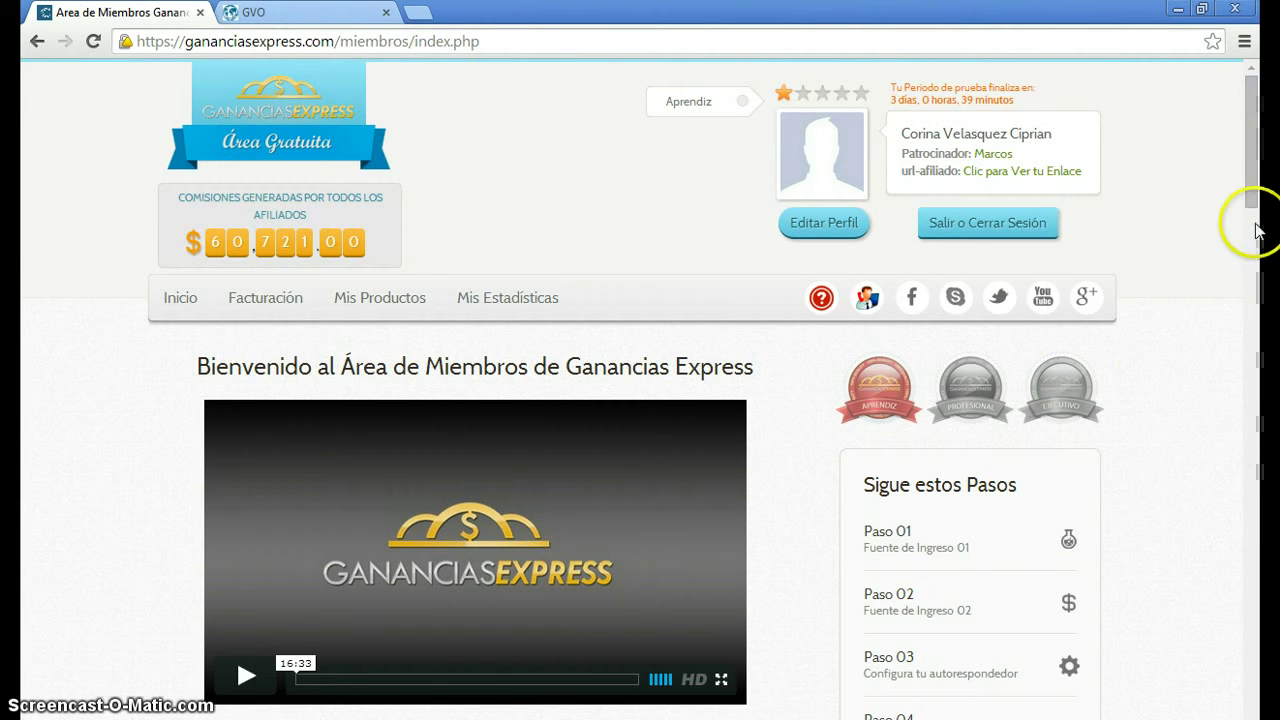
drag(1249, 180, 1252, 243)
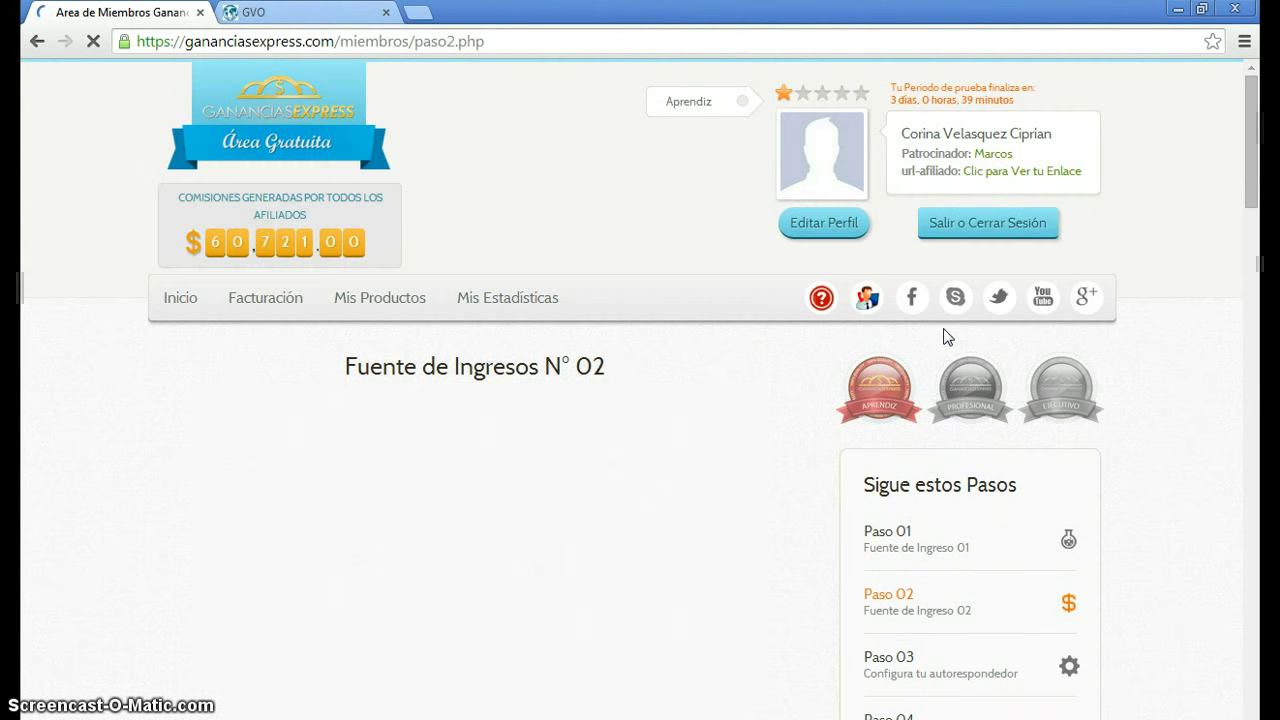
drag(1252, 148, 1252, 243)
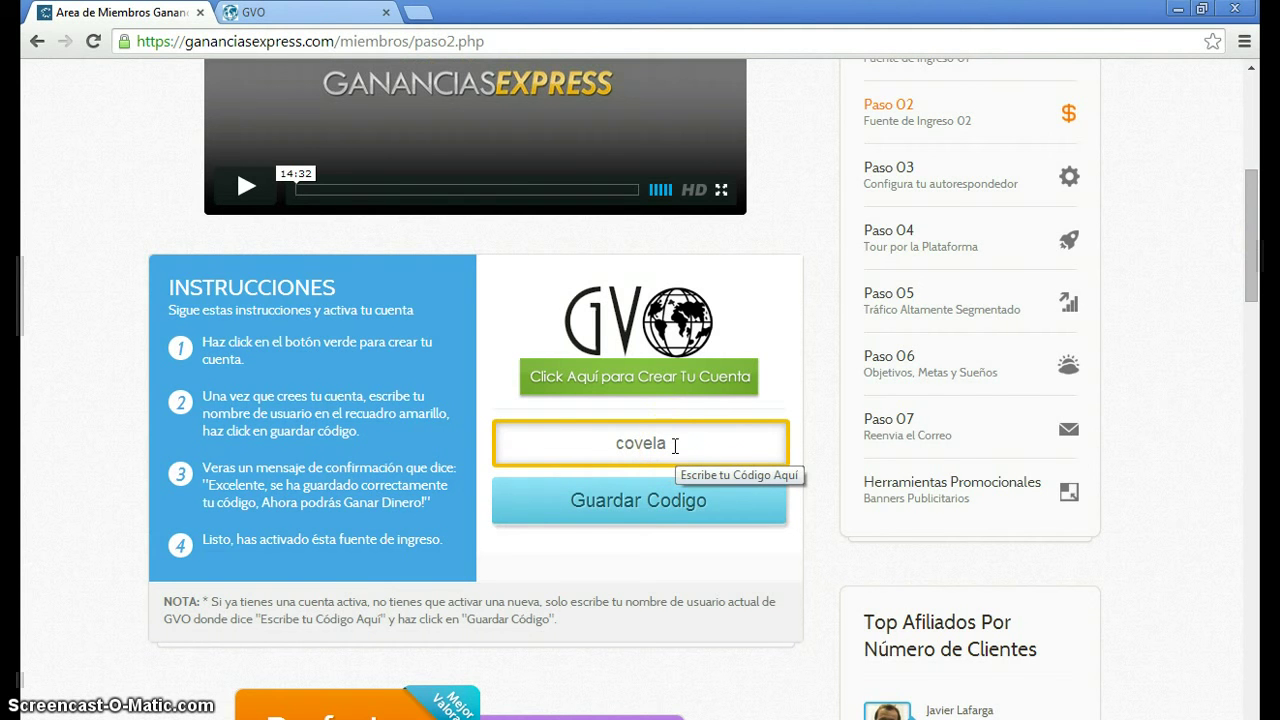
Step: Correct the GVO code entry so that it holds the full GVO account username
click(609, 443)
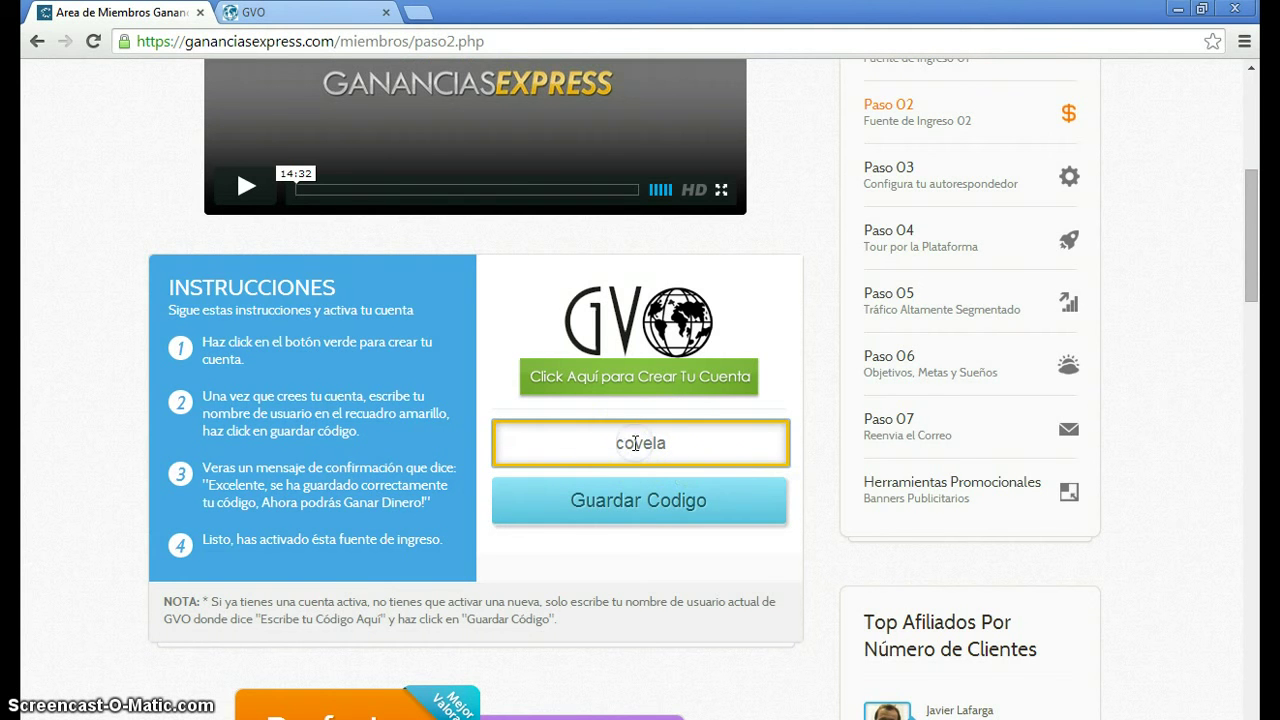
click(669, 445)
click(706, 444)
click(601, 446)
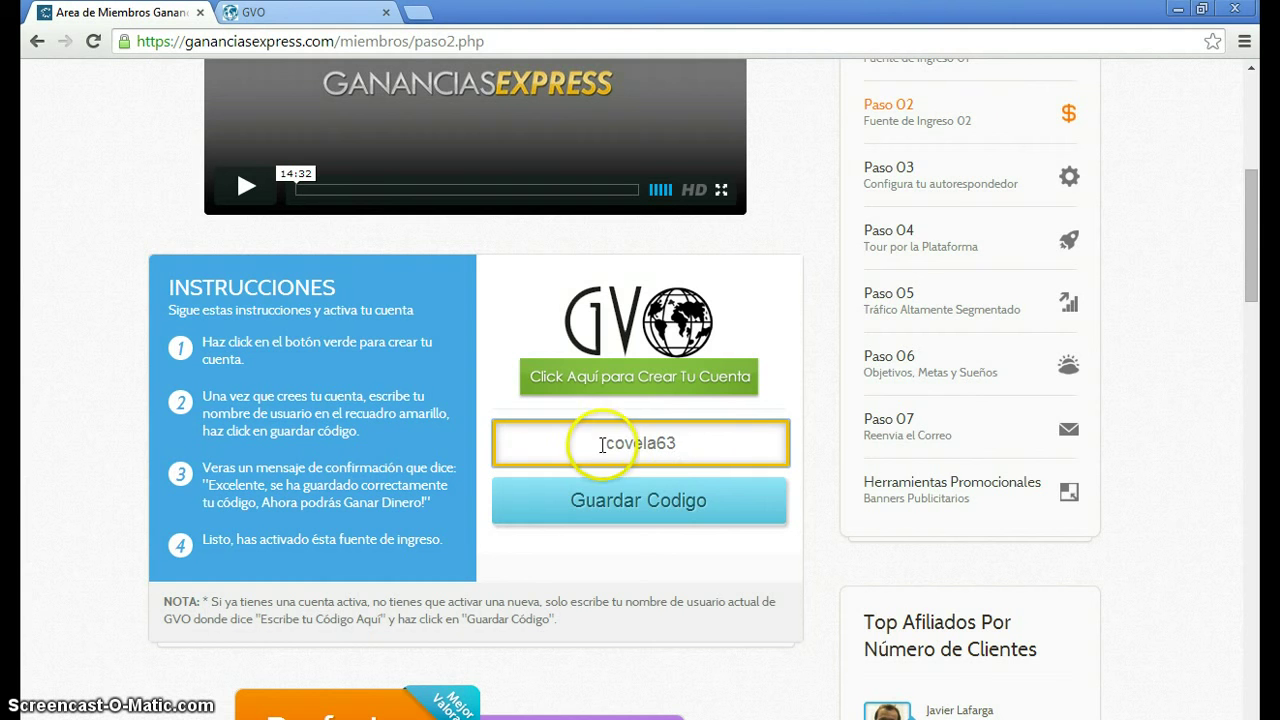